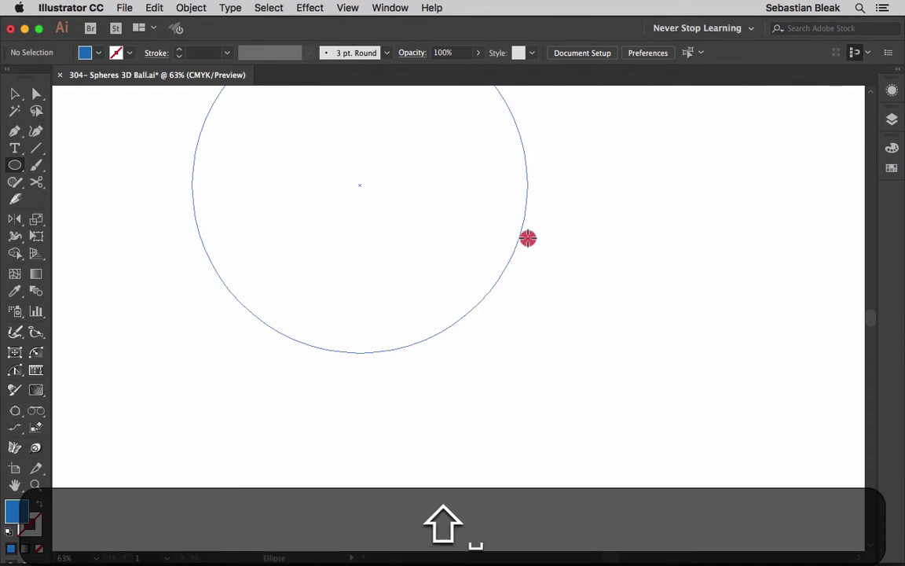
Step: Draw a blue circle about 720 px in diameter and paste a copy directly in front of it
{"action": "key", "text": "shift"}
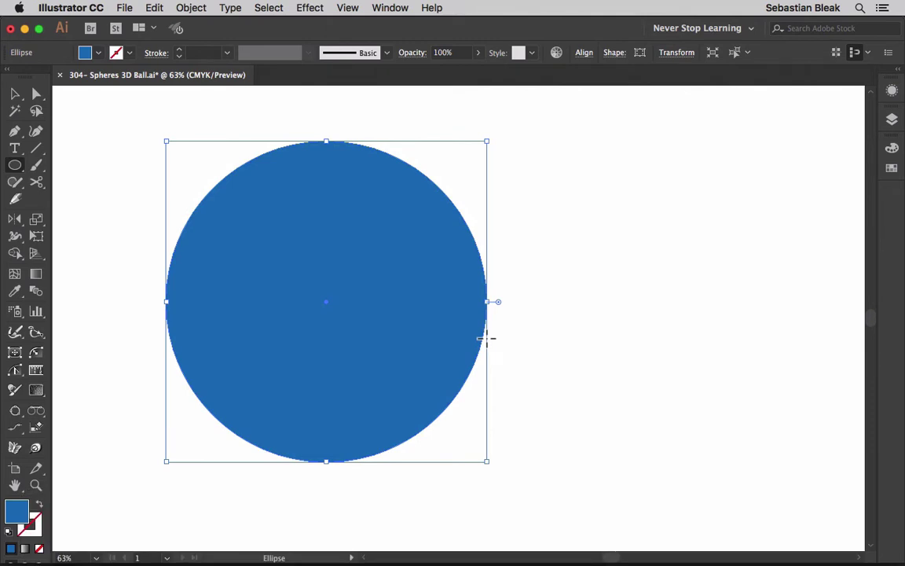
{"action": "key", "text": "super+c"}
{"action": "key", "text": "super+f"}
{"action": "key", "text": "v"}
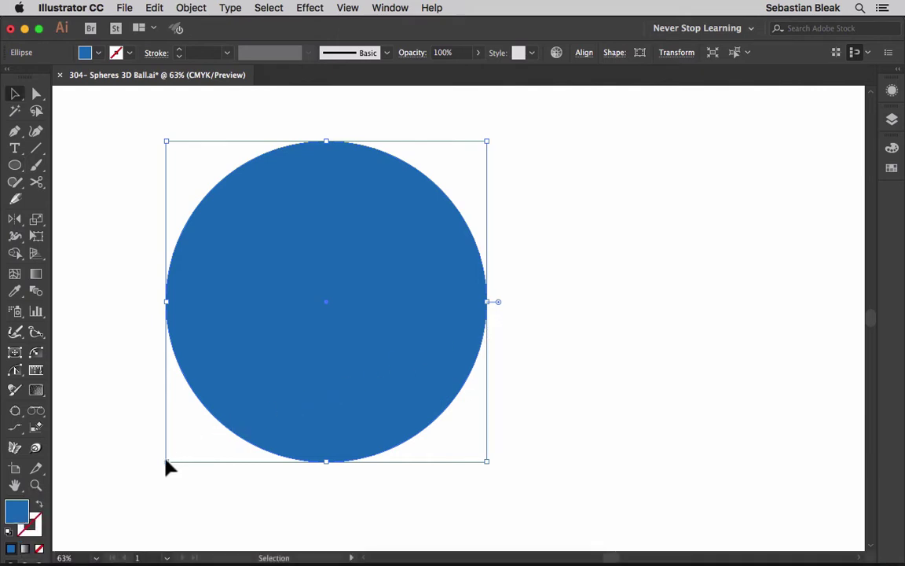
Step: Scale the copied circle proportionally to less than a quarter of the original's diameter and place it in the large circle's upper-right area
{"action": "left_click_drag", "start_coordinate": [167, 463], "coordinate": [305, 311]}
{"action": "key", "text": "shift"}
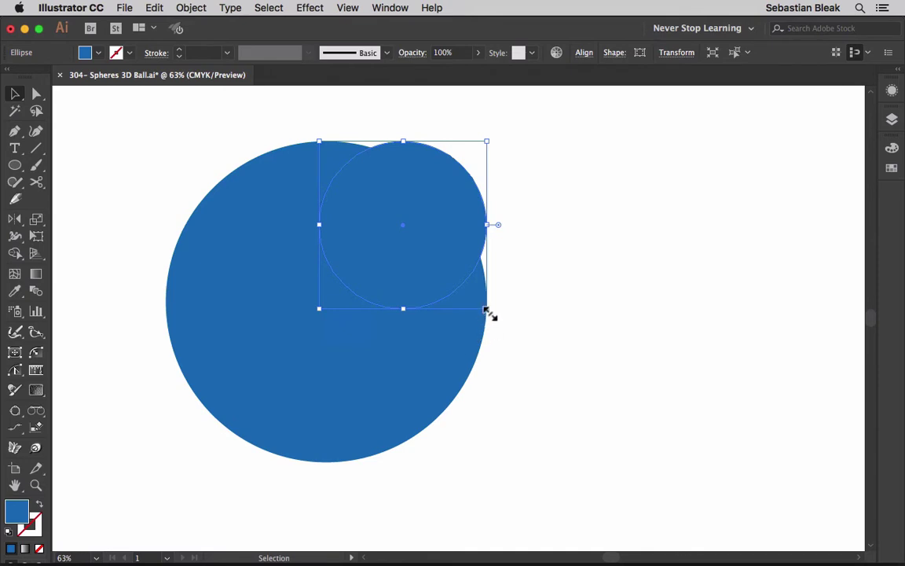
{"action": "left_click_drag", "start_coordinate": [486, 309], "coordinate": [392, 248]}
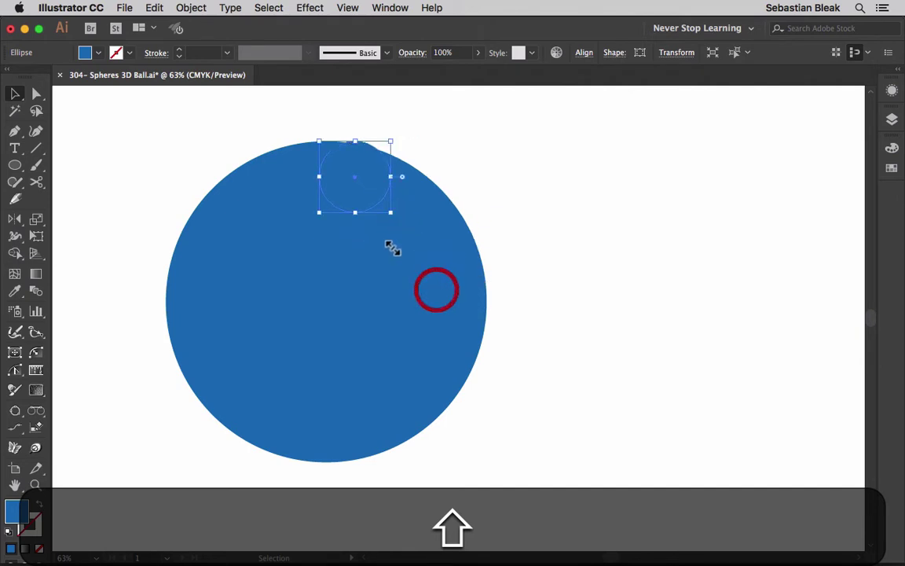
{"action": "left_click_drag", "start_coordinate": [355, 202], "coordinate": [377, 246]}
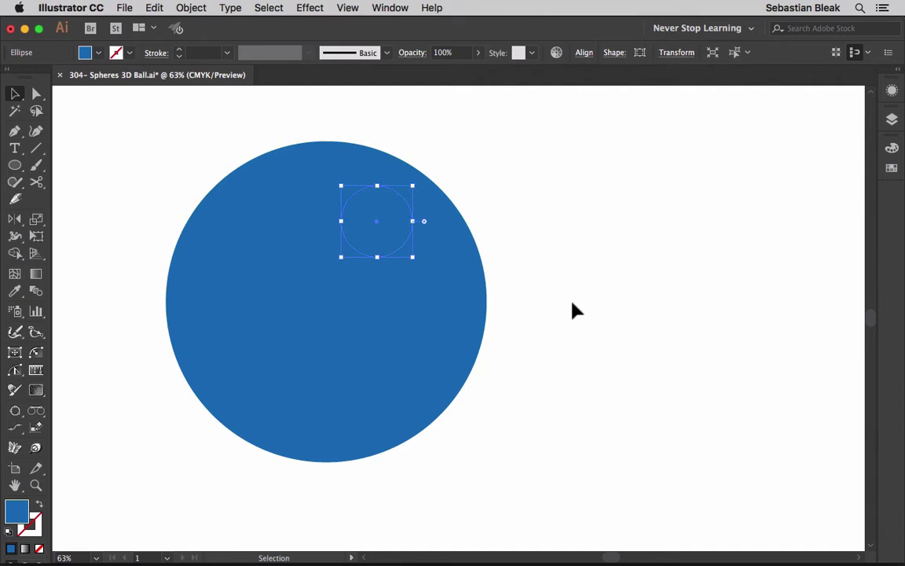
Step: Blend the large circle with the small inner circle using the Blend tool, and clear the selection
{"action": "left_click_drag", "start_coordinate": [545, 365], "coordinate": [261, 194]}
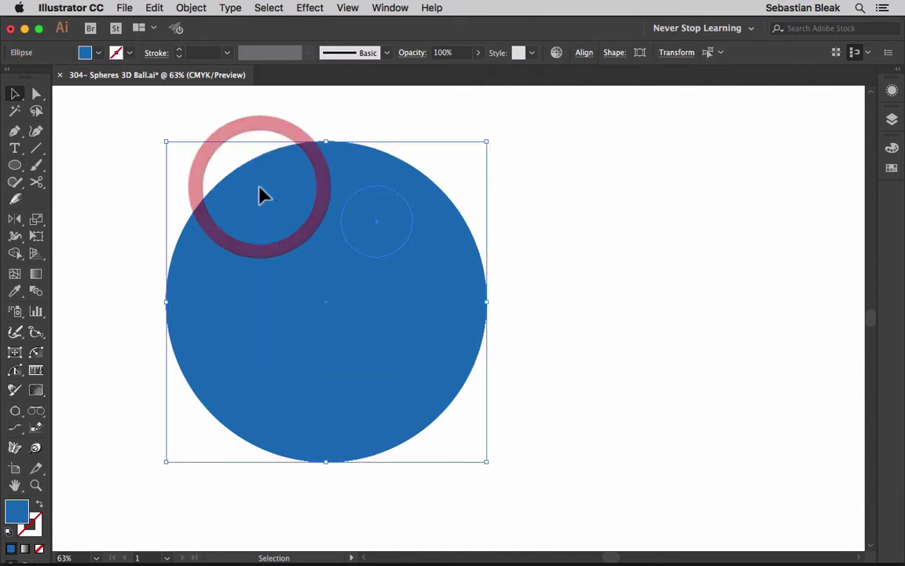
{"action": "key", "text": "w"}
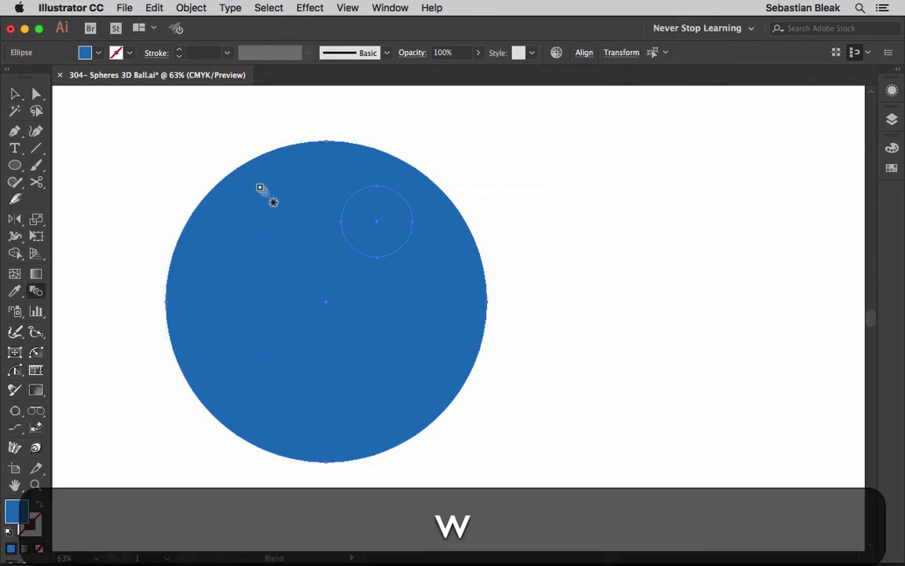
{"action": "left_click", "coordinate": [257, 246]}
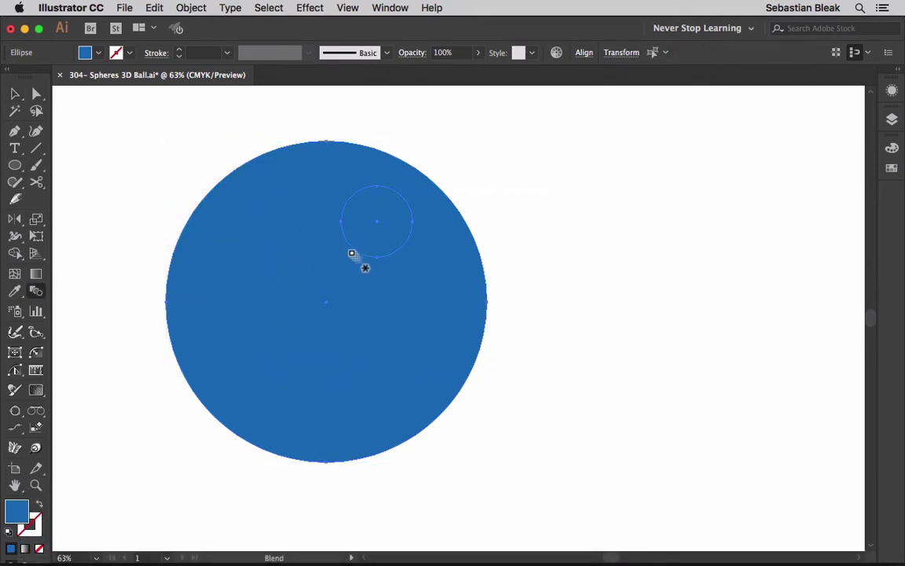
{"action": "left_click", "coordinate": [366, 232]}
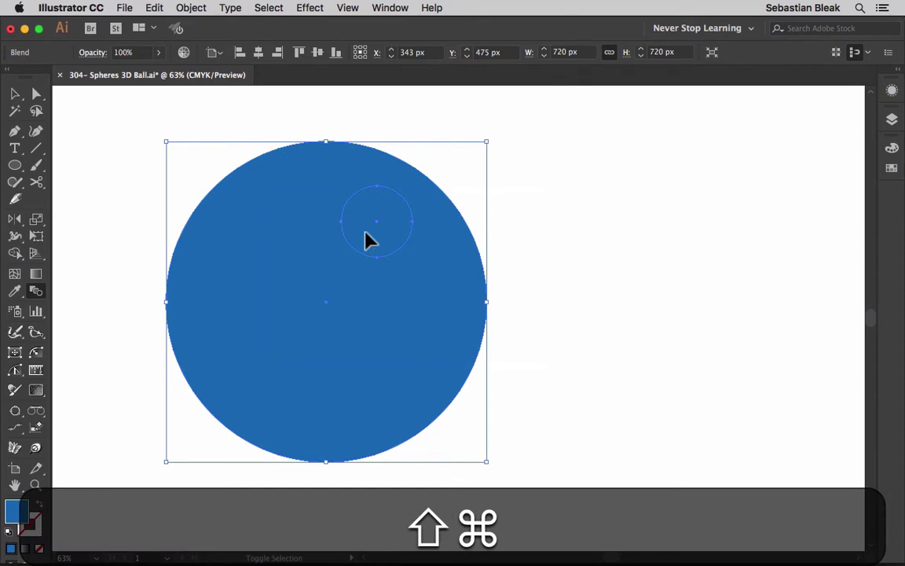
{"action": "key", "text": "super+shift+a"}
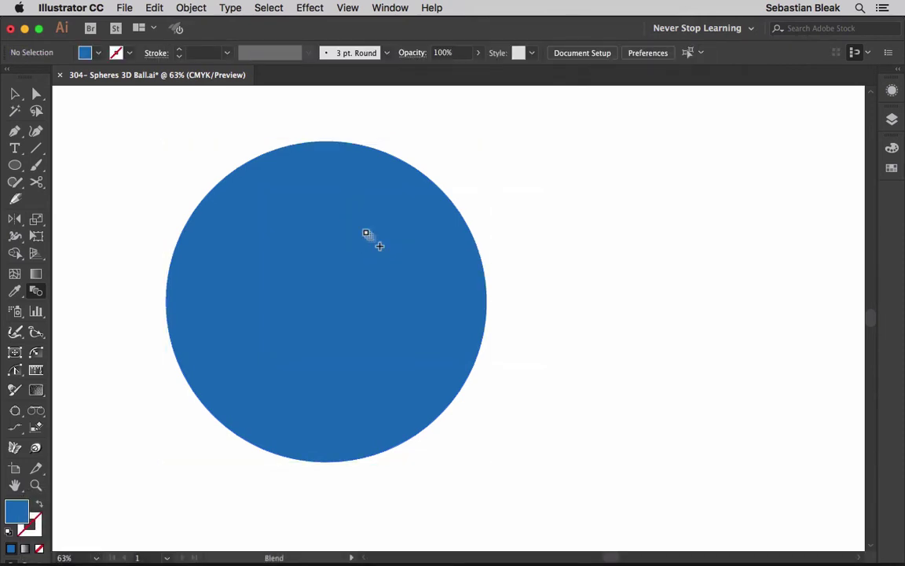
Step: Recolour only the small inner circle light blue in HSB, with saturation 37% and brightness 100%
{"action": "key", "text": "a"}
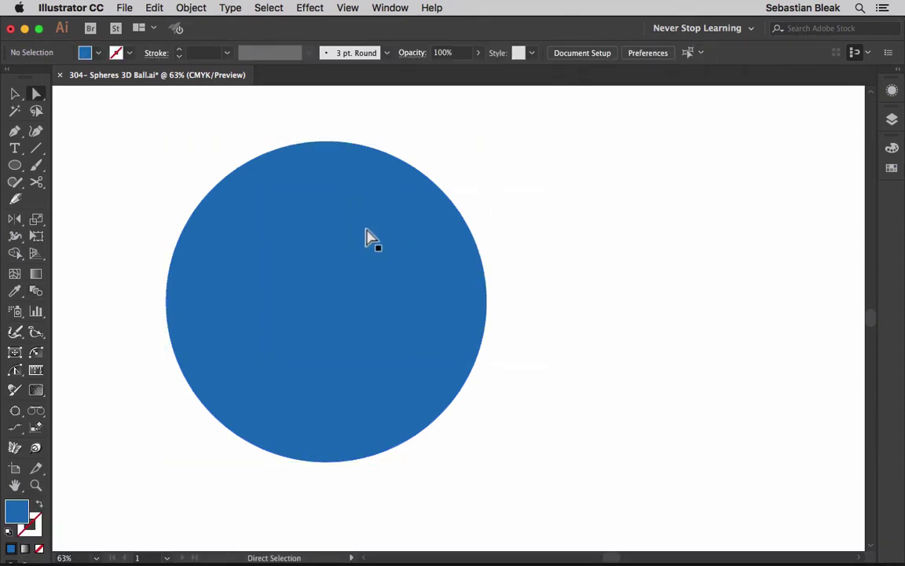
{"action": "left_click", "coordinate": [370, 220]}
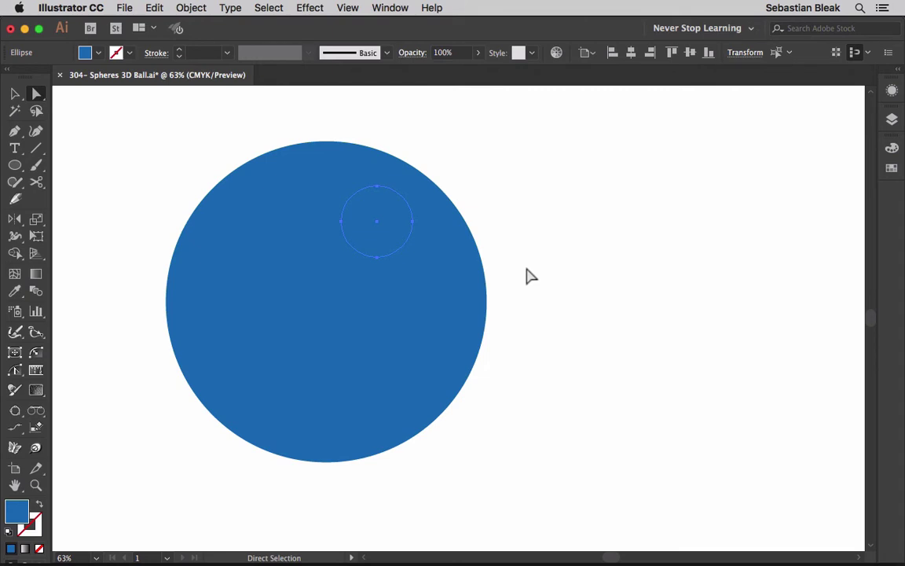
{"action": "key", "text": "F6"}
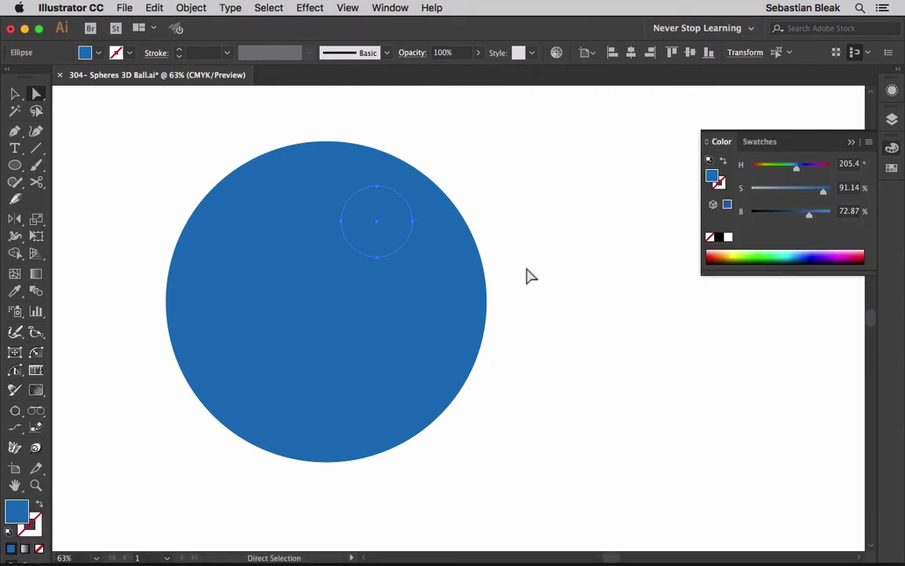
{"action": "left_click", "coordinate": [741, 173]}
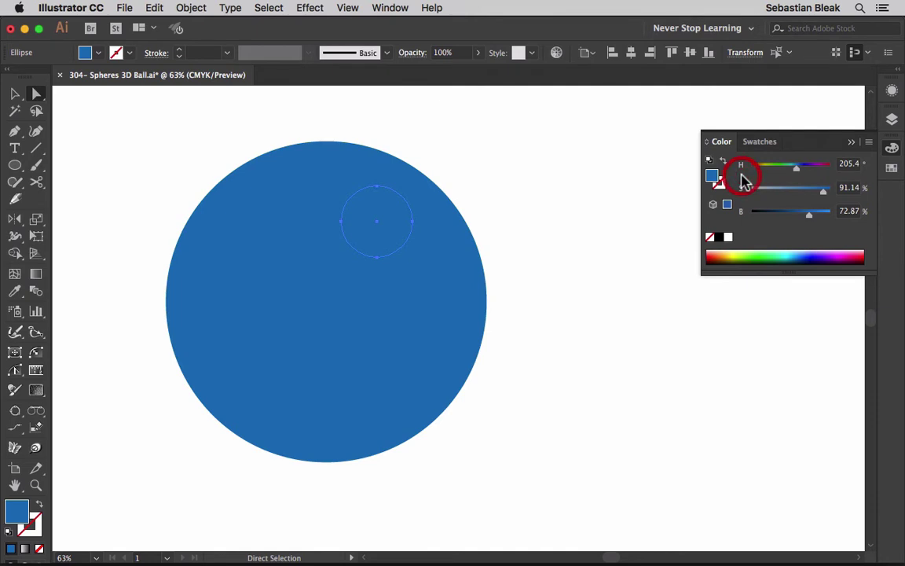
{"action": "left_click", "coordinate": [745, 223]}
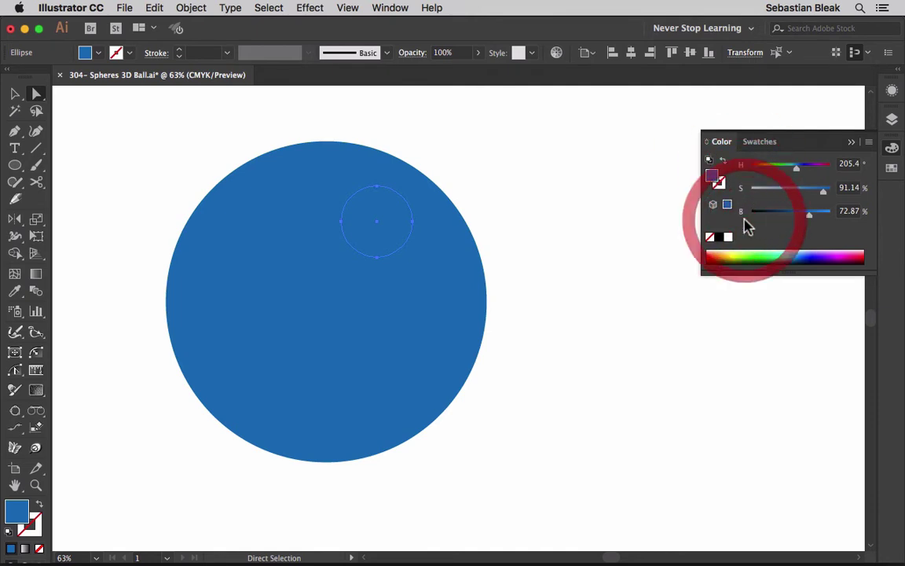
{"action": "left_click", "coordinate": [869, 142]}
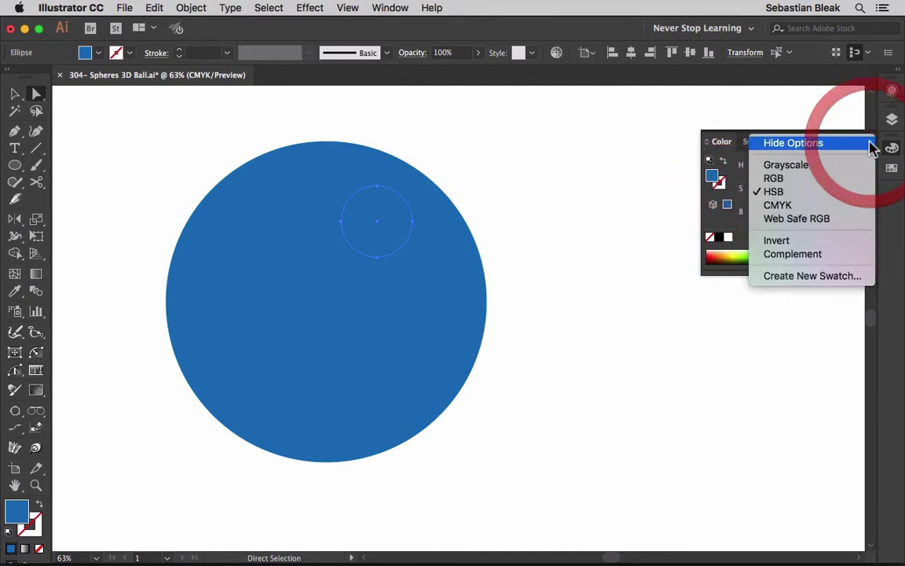
{"action": "left_click", "coordinate": [825, 191]}
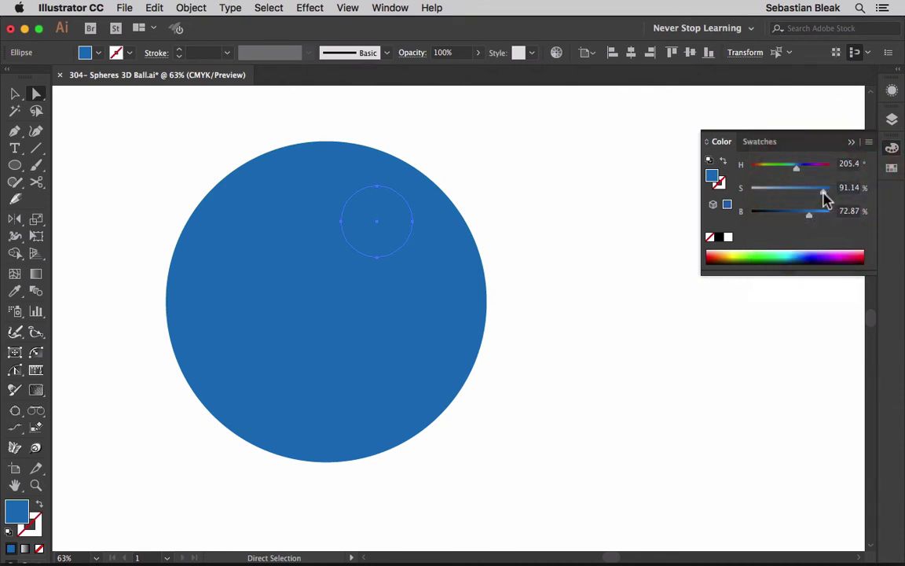
{"action": "left_click_drag", "start_coordinate": [827, 198], "coordinate": [844, 217]}
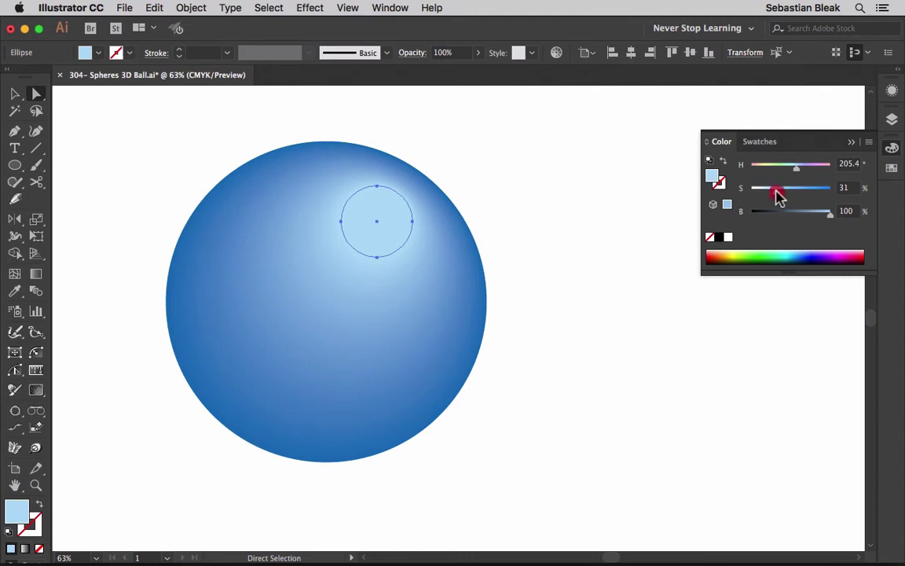
{"action": "mouse_move", "coordinate": [776, 195]}
{"action": "left_mouse_down"}
{"action": "mouse_move", "coordinate": [749, 194]}
{"action": "mouse_move", "coordinate": [781, 198]}
{"action": "left_mouse_up"}
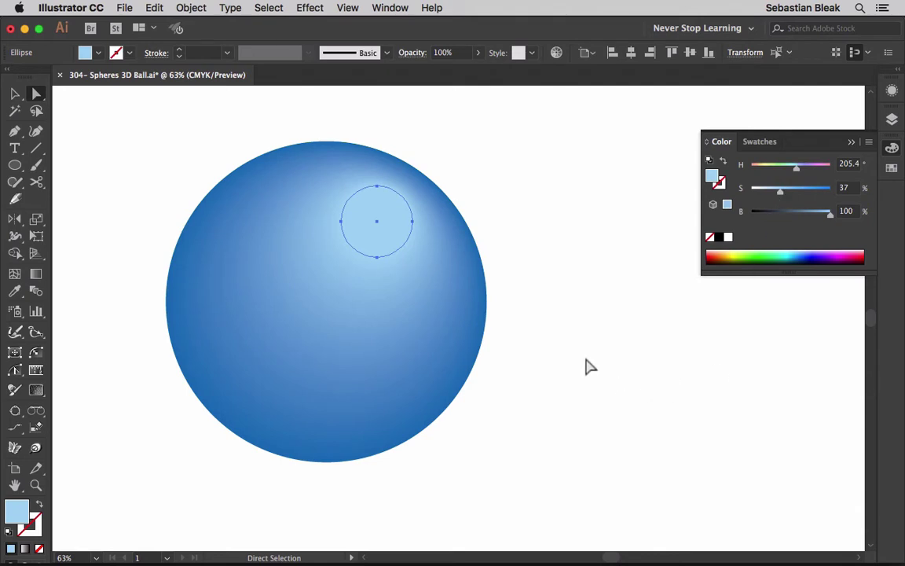
Step: Open the Blend Options for the whole sphere, enable the preview and set the spacing to Specified Steps
{"action": "key", "text": "v"}
{"action": "left_click_drag", "start_coordinate": [576, 365], "coordinate": [248, 243]}
{"action": "left_click", "coordinate": [41, 292]}
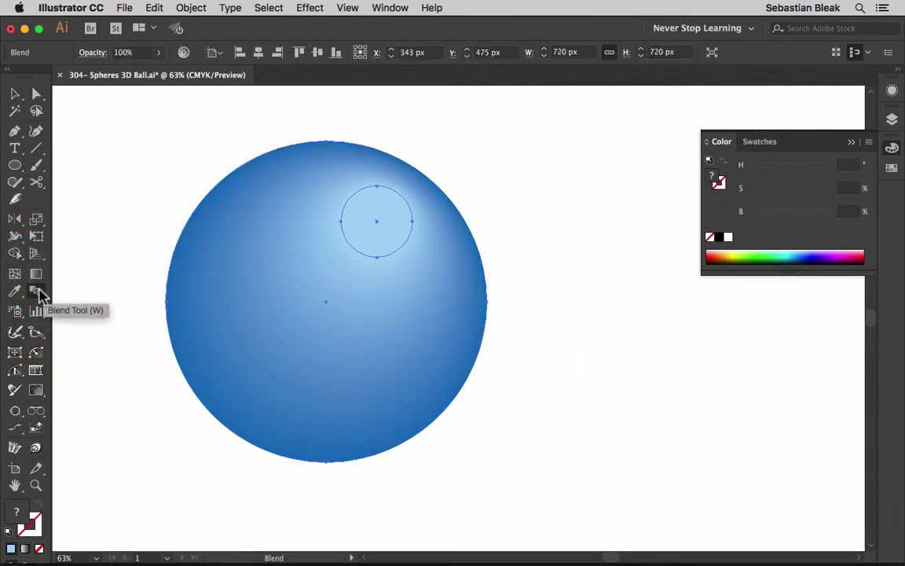
{"action": "double_click", "coordinate": [40, 291]}
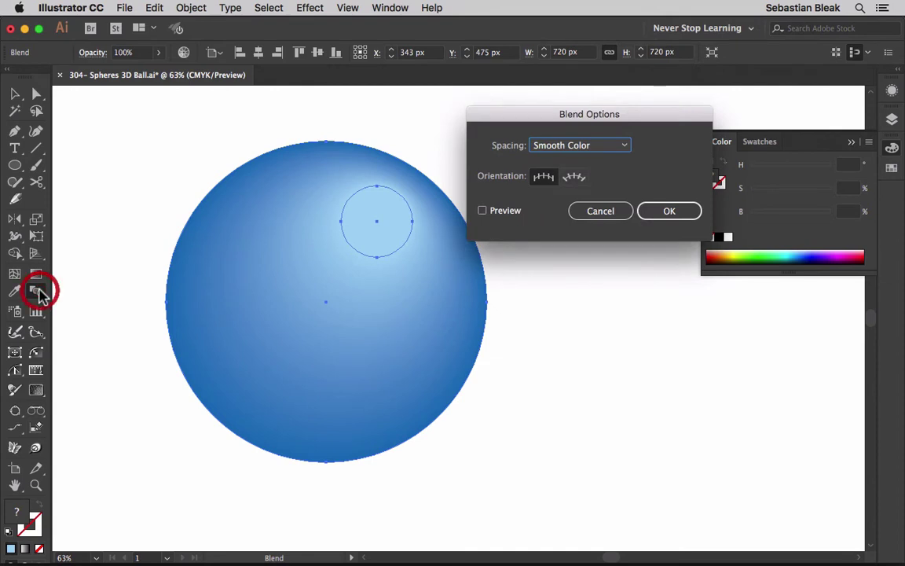
{"action": "left_click", "coordinate": [499, 111]}
{"action": "left_click_drag", "start_coordinate": [499, 111], "coordinate": [477, 117]}
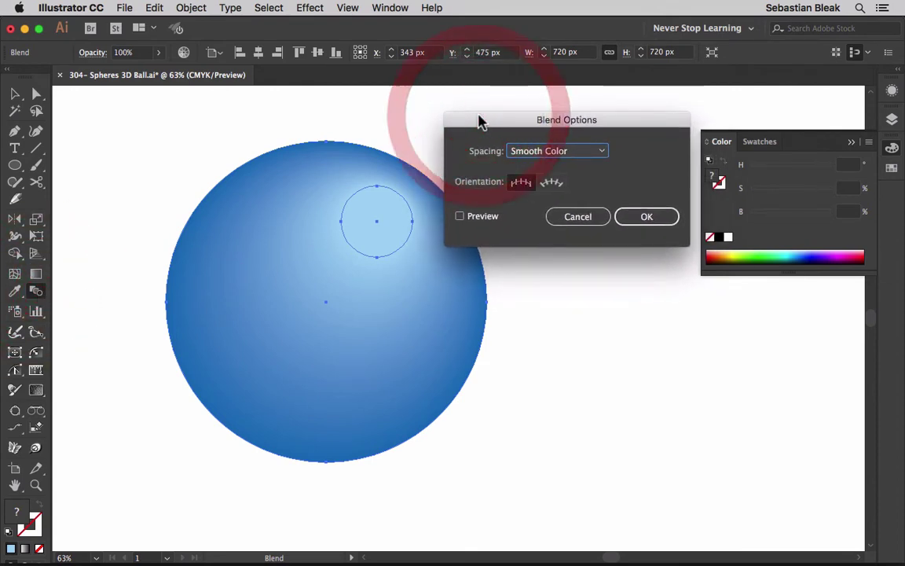
{"action": "left_click", "coordinate": [460, 216]}
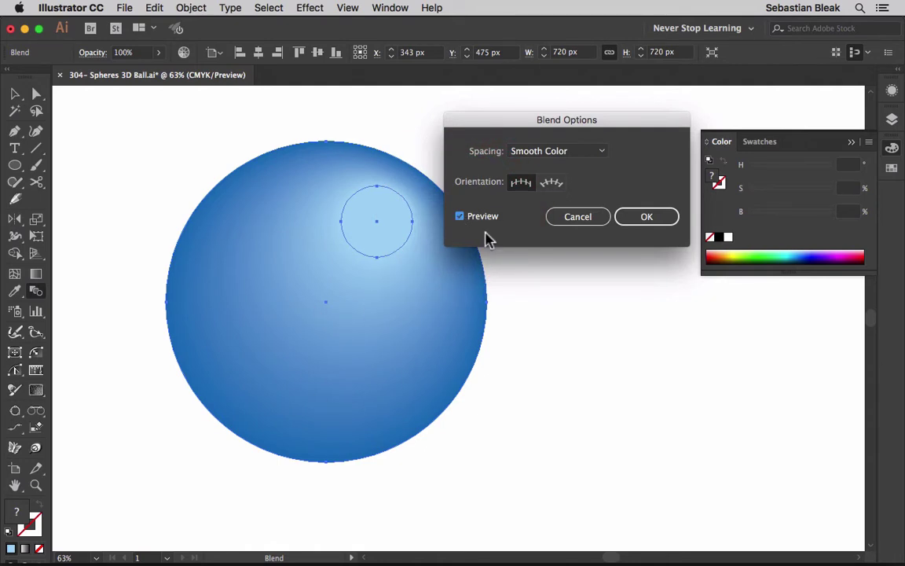
{"action": "left_click", "coordinate": [595, 153]}
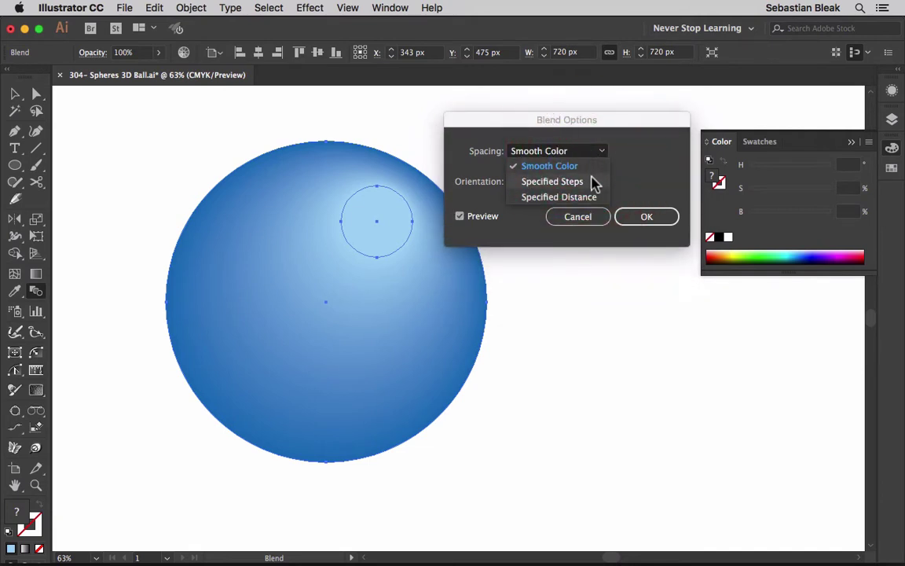
{"action": "left_click", "coordinate": [594, 181]}
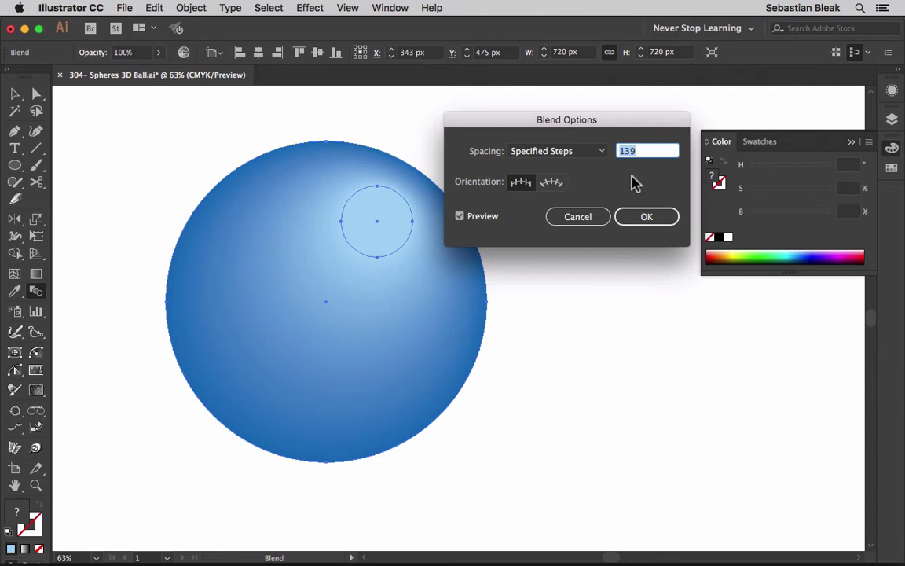
Step: Try the blend with 20 specified steps and with 5 specified steps
{"action": "type", "text": "20"}
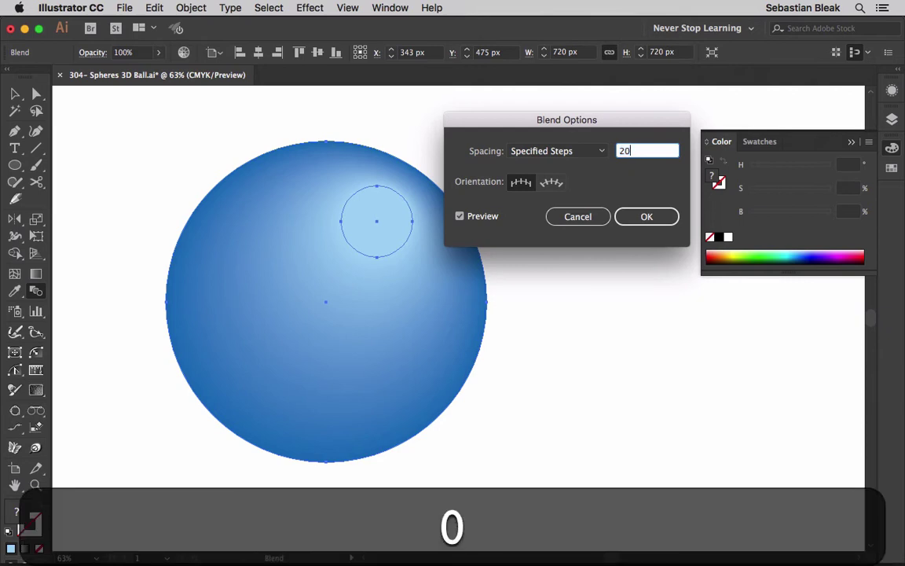
{"action": "key", "text": "Tab"}
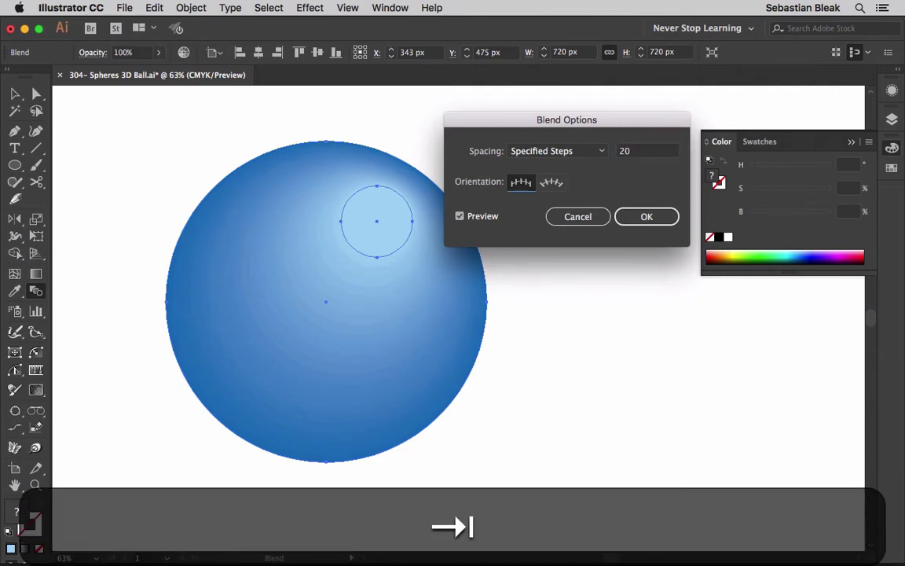
{"action": "left_click", "coordinate": [618, 152]}
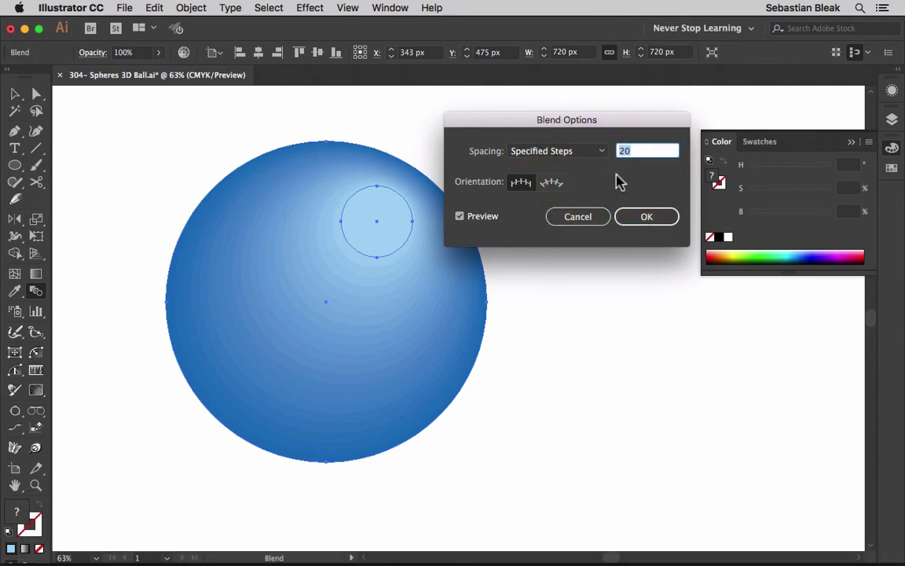
{"action": "type", "text": "5"}
{"action": "key", "text": "Tab"}
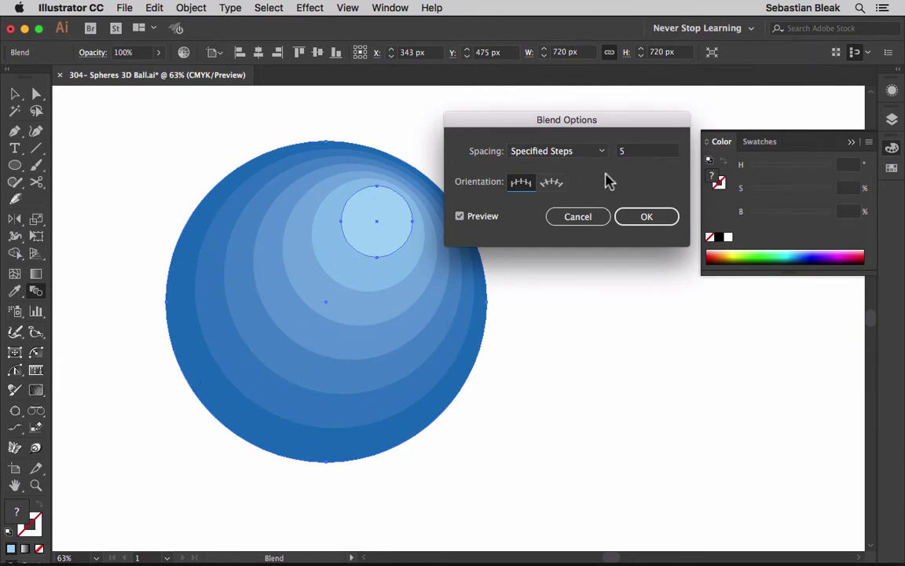
Step: Raise the blend's step count from 5 in single increments to at least 17
{"action": "left_click", "coordinate": [636, 156]}
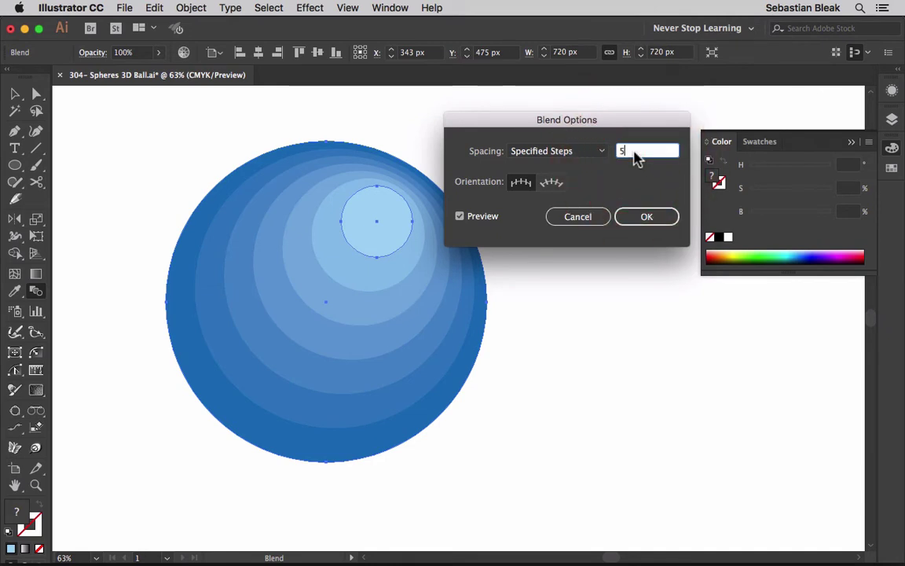
{"action": "key", "text": "Up"}
{"action": "key", "text": "Up"}
{"action": "key", "text": "Up"}
{"action": "key", "text": "Up"}
{"action": "key", "text": "Up"}
{"action": "key", "text": "Up"}
{"action": "key", "text": "Up"}
{"action": "key", "text": "Up"}
{"action": "key", "text": "Up"}
{"action": "key", "text": "Up"}
{"action": "key", "text": "Up"}
{"action": "key", "text": "Up"}
{"action": "key", "text": "Up"}
{"action": "key", "text": "Up"}
{"action": "key", "text": "Up"}
{"action": "key", "text": "Up"}
{"action": "key", "text": "Up"}
{"action": "key", "text": "Up"}
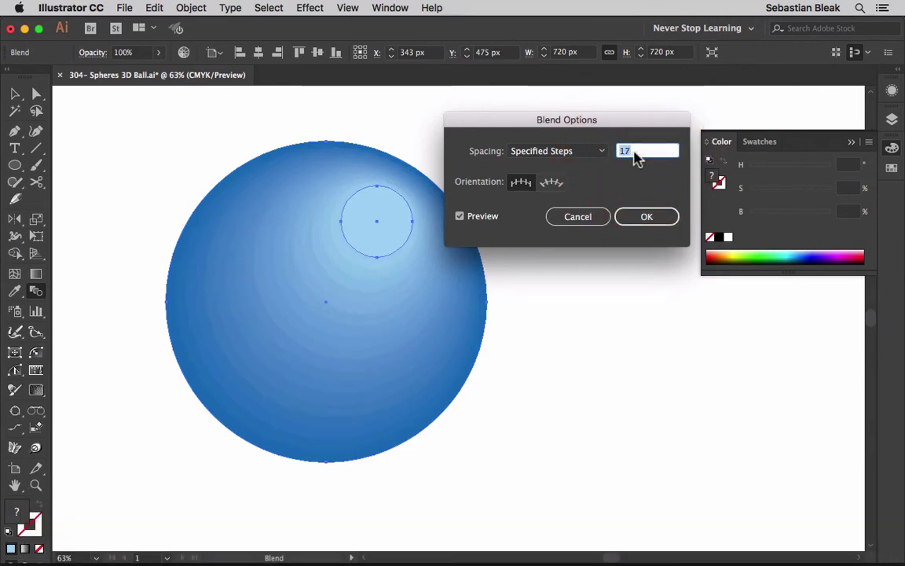
{"action": "key", "text": "Up"}
Step: Set the blend to 200 specified steps, apply the options and deselect the sphere
{"action": "double_click", "coordinate": [638, 155]}
{"action": "type", "text": "200"}
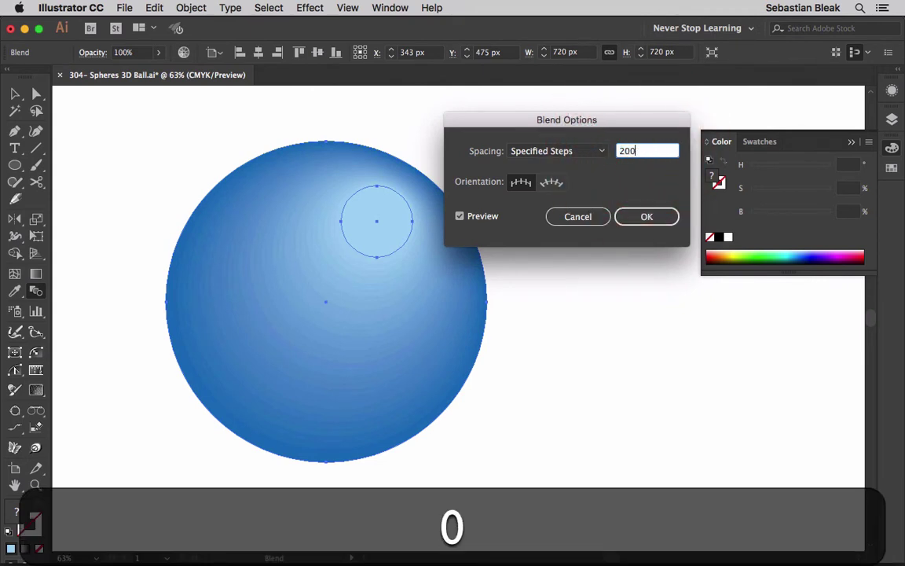
{"action": "key", "text": "Tab"}
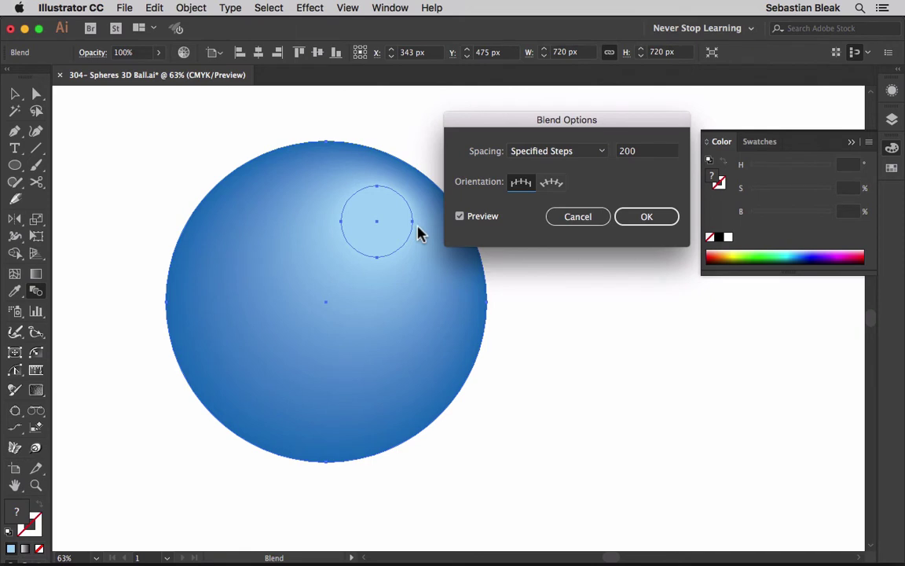
{"action": "left_click", "coordinate": [646, 220]}
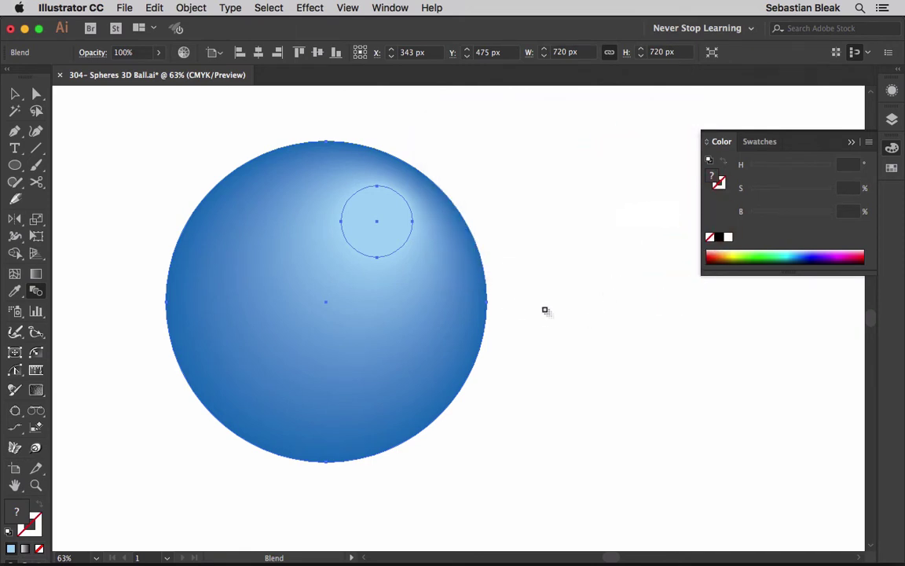
{"action": "key", "text": "a"}
{"action": "left_click", "coordinate": [531, 218]}
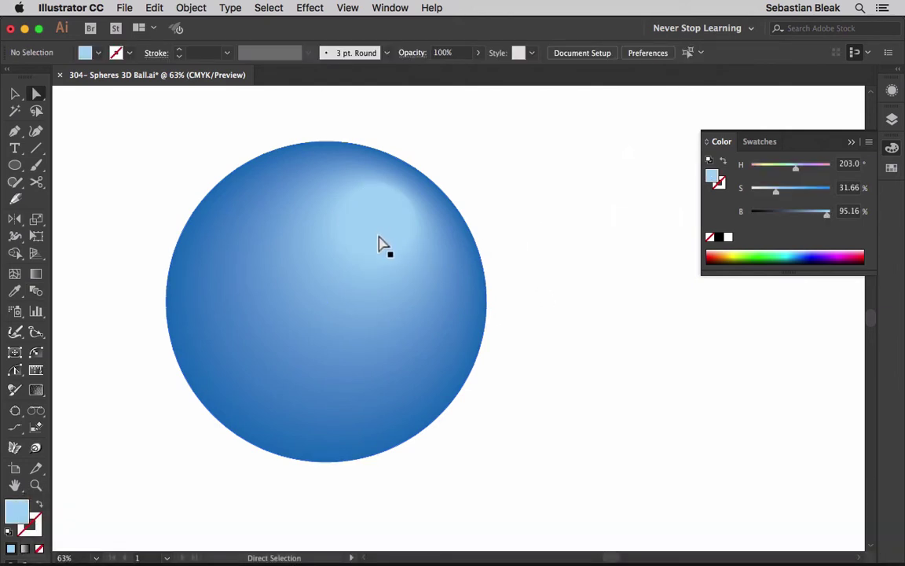
Step: Move the sphere's light highlight circle to its upper-left area, enlarge it proportionally to nearly twice its diameter and deselect it
{"action": "left_click_drag", "start_coordinate": [379, 243], "coordinate": [299, 226]}
{"action": "key", "text": "v"}
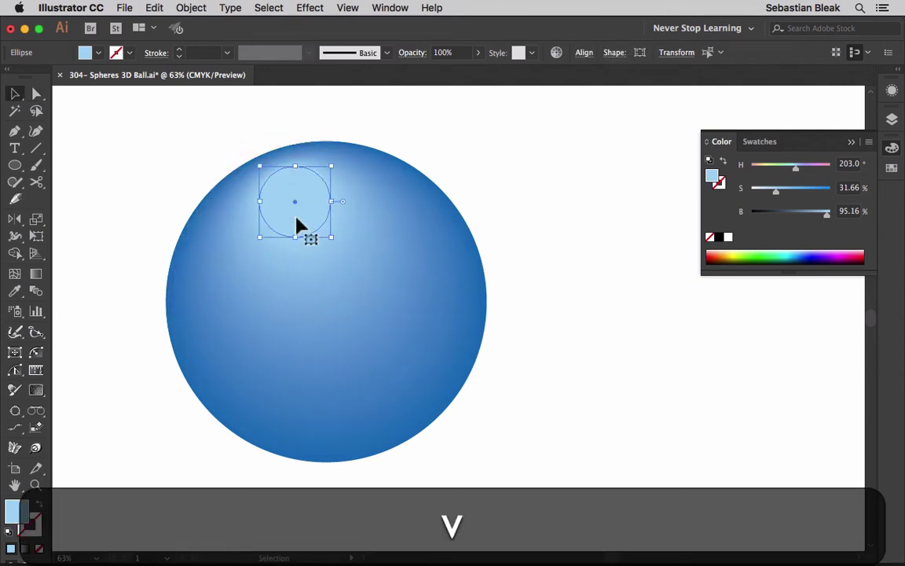
{"action": "left_click_drag", "start_coordinate": [331, 237], "coordinate": [385, 290]}
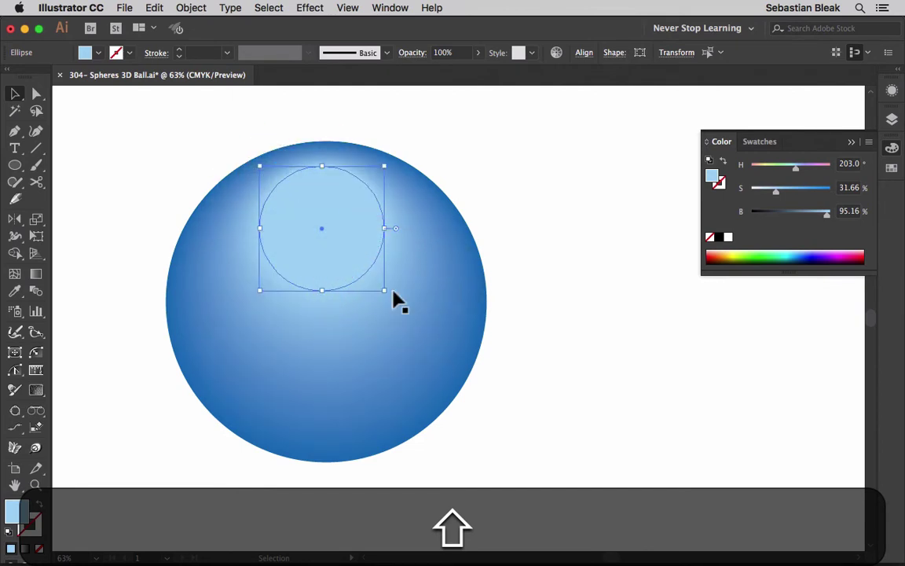
{"action": "left_click", "coordinate": [590, 212]}
Step: Draw a large perfect circle on an empty area beside the sphere, using the default dark blue fill and no stroke
{"action": "key", "text": "space"}
{"action": "left_click_drag", "start_coordinate": [672, 363], "coordinate": [337, 355]}
{"action": "left_click_drag", "start_coordinate": [661, 370], "coordinate": [376, 374]}
{"action": "left_click_drag", "start_coordinate": [595, 375], "coordinate": [508, 387]}
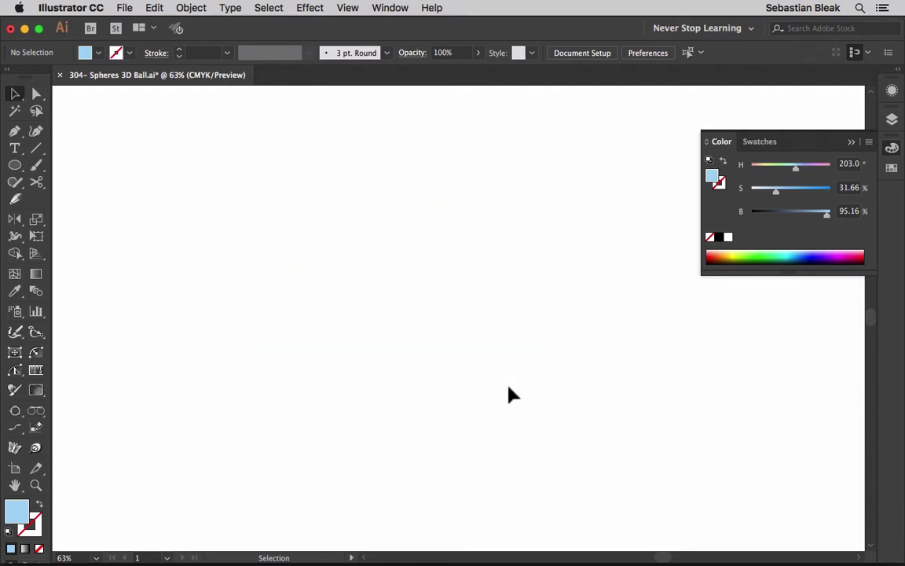
{"action": "key", "text": "l"}
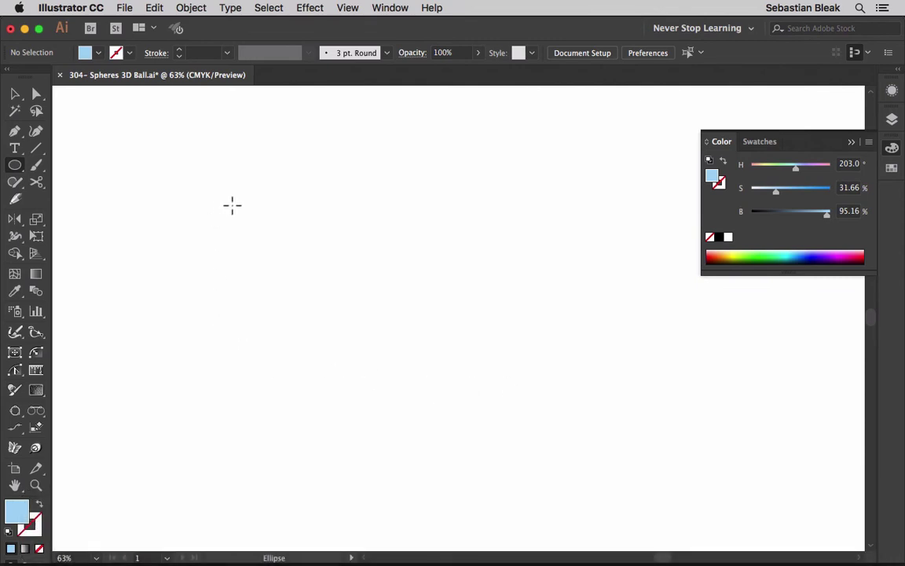
{"action": "key", "text": "d"}
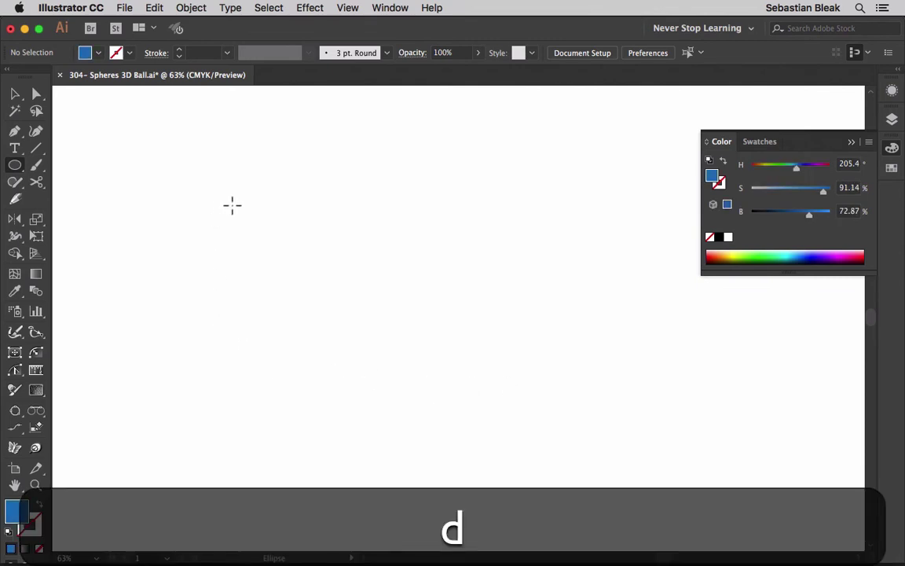
{"action": "mouse_move", "coordinate": [259, 338]}
{"action": "left_mouse_down"}
{"action": "mouse_move", "coordinate": [422, 192]}
{"action": "mouse_move", "coordinate": [460, 174]}
{"action": "mouse_move", "coordinate": [406, 236]}
{"action": "mouse_move", "coordinate": [449, 202]}
{"action": "left_mouse_up"}
{"action": "key", "text": "shift"}
{"action": "key", "text": "space"}
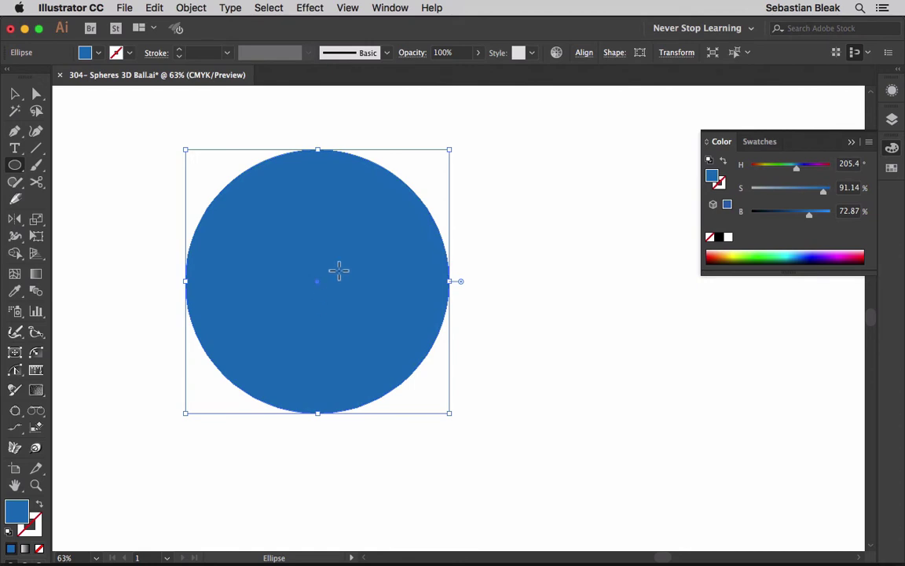
Step: Cut the new circle with Scissors at its uppermost and lowermost anchor points
{"action": "key", "text": "c"}
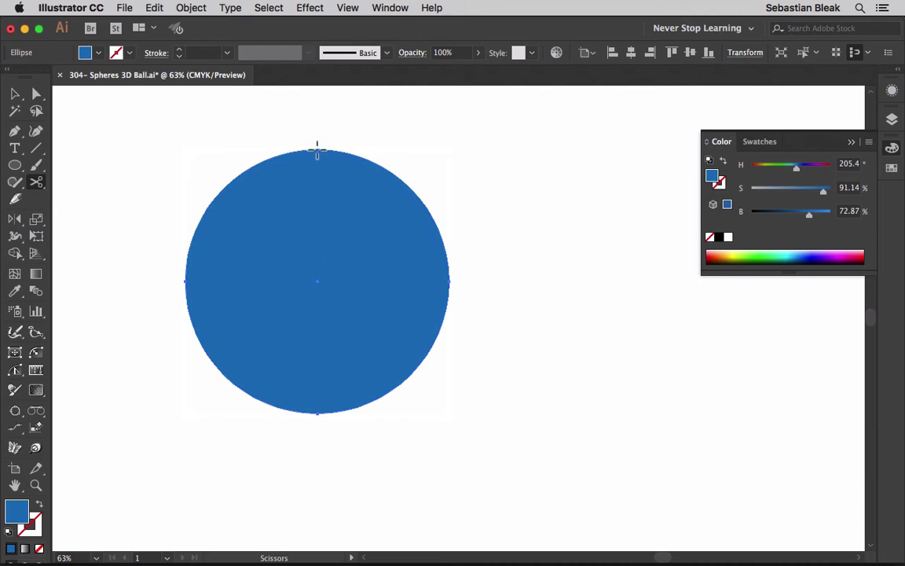
{"action": "left_click", "coordinate": [317, 149]}
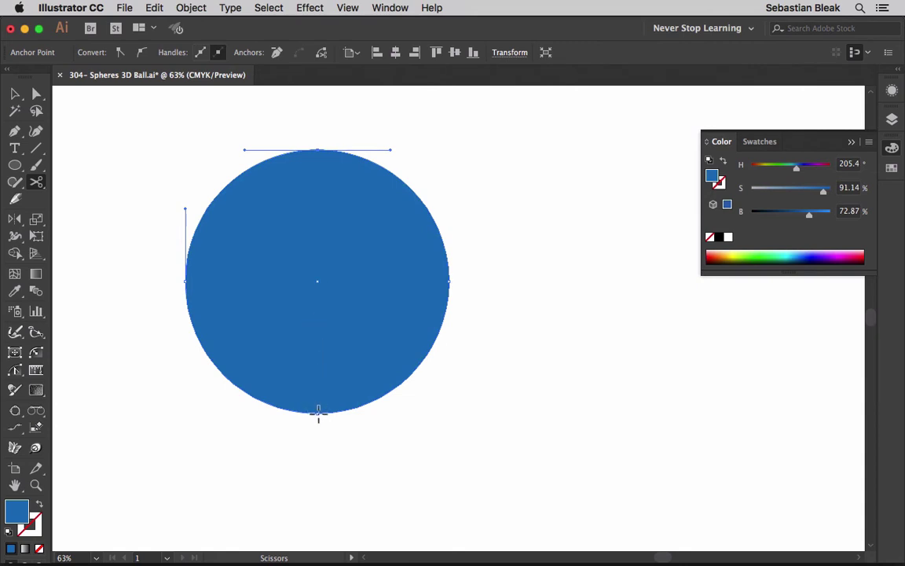
{"action": "left_click", "coordinate": [317, 411]}
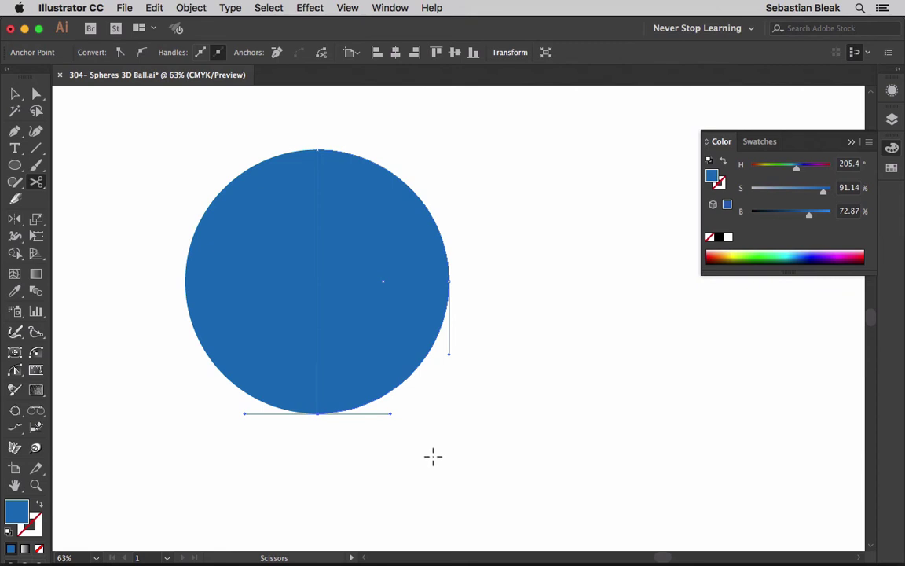
Step: Delete the right half of the cut circle and deselect the remaining half
{"action": "key", "text": "a"}
{"action": "left_click_drag", "start_coordinate": [518, 411], "coordinate": [377, 152]}
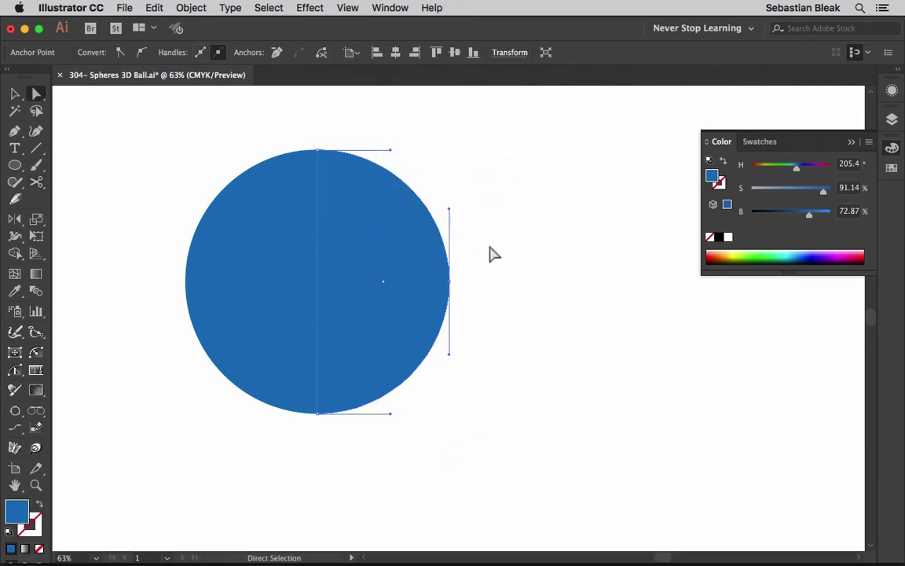
{"action": "key", "text": "BackSpace"}
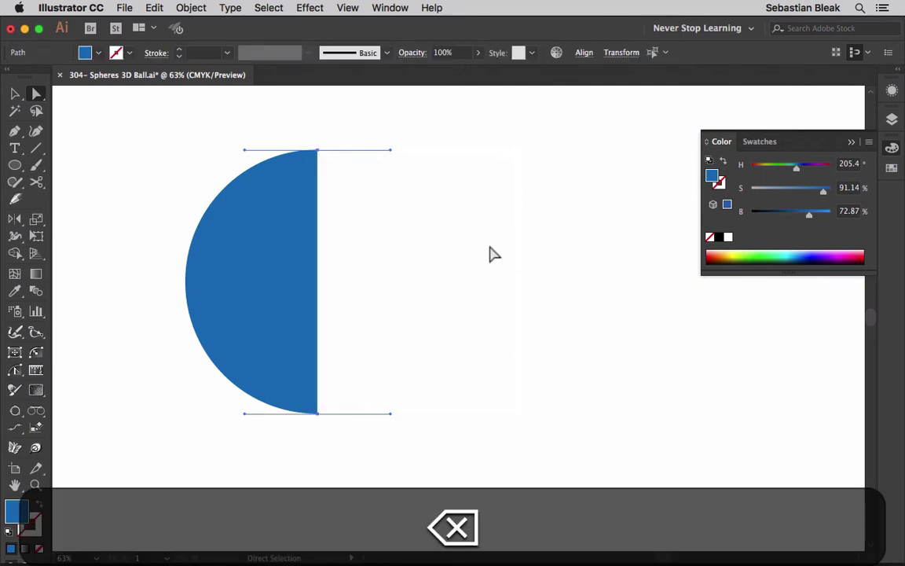
{"action": "left_click", "coordinate": [490, 253]}
{"action": "key", "text": "v"}
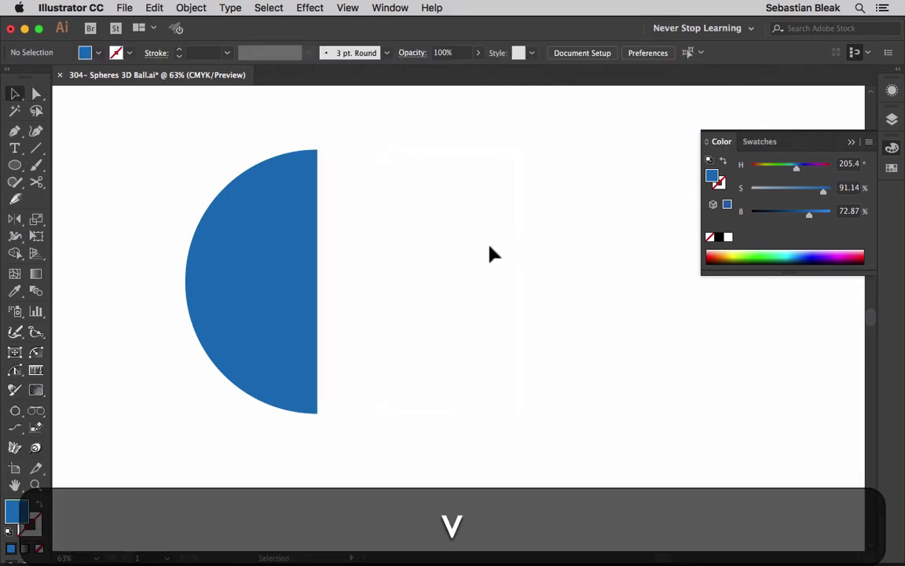
Step: Select the half circle, start the 3D Revolve effect on it and enable the preview
{"action": "left_click_drag", "start_coordinate": [416, 253], "coordinate": [104, 201]}
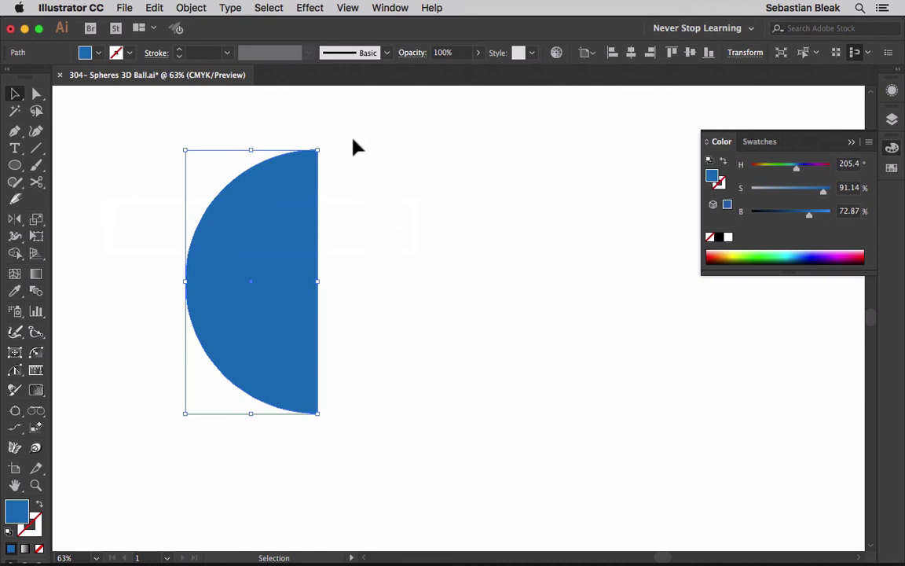
{"action": "left_click", "coordinate": [313, 11]}
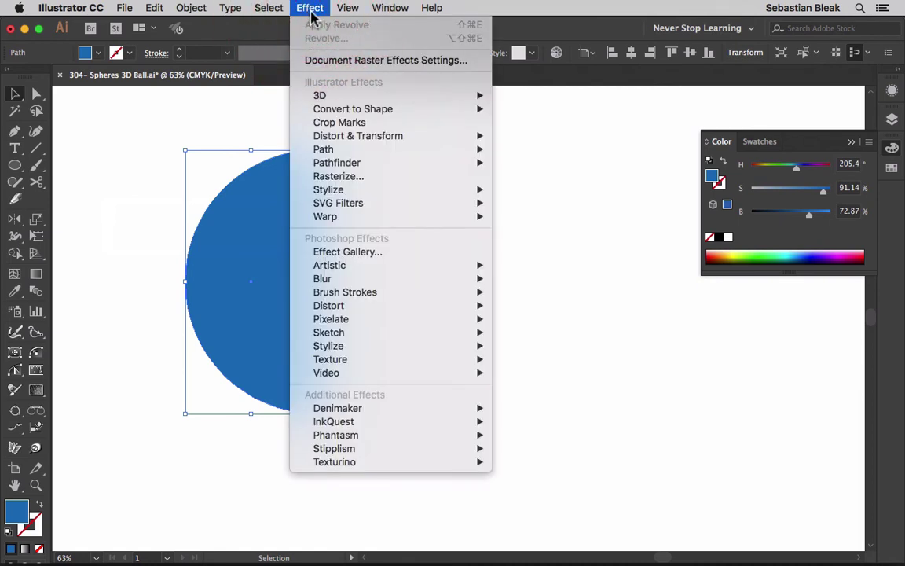
{"action": "mouse_move", "coordinate": [396, 96]}
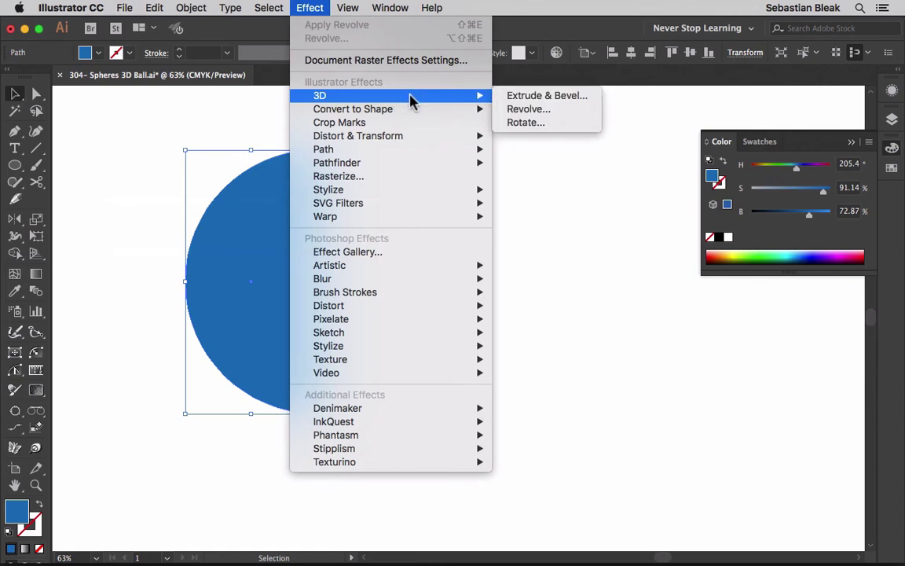
{"action": "left_click", "coordinate": [557, 115]}
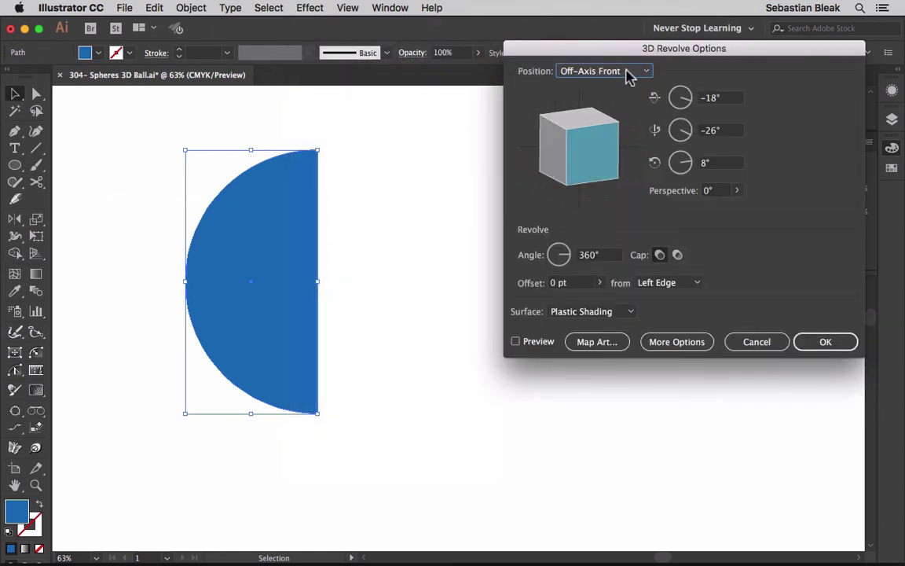
{"action": "left_click_drag", "start_coordinate": [629, 56], "coordinate": [558, 80]}
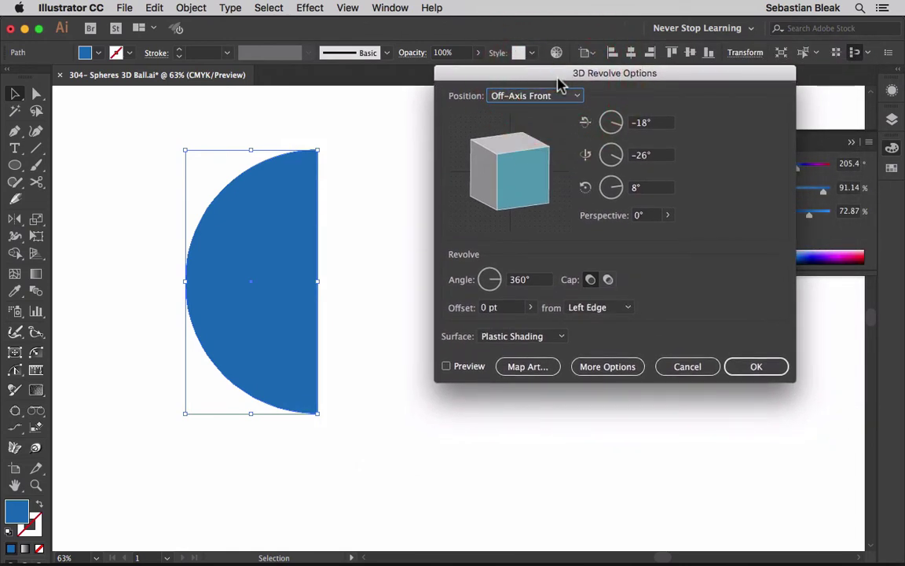
{"action": "left_click", "coordinate": [446, 366]}
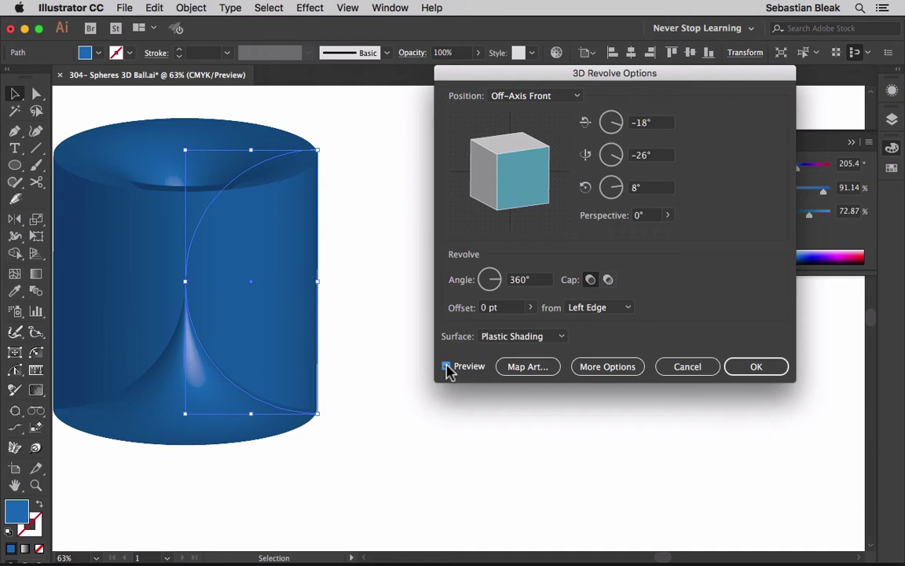
Step: Set the revolve offset to be measured from the Right Edge and move the options dialog clear of the sphere
{"action": "left_click", "coordinate": [652, 308]}
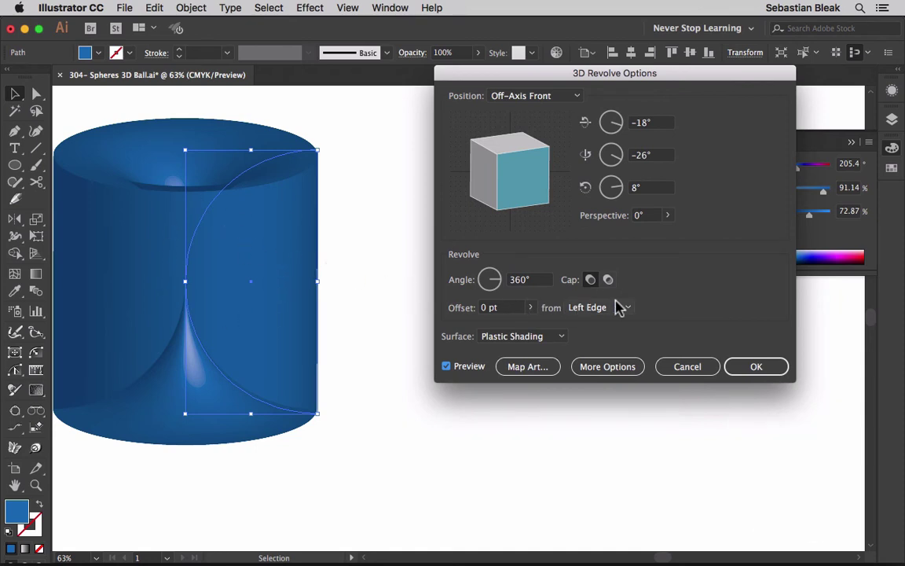
{"action": "left_click", "coordinate": [657, 307]}
{"action": "left_click", "coordinate": [627, 307]}
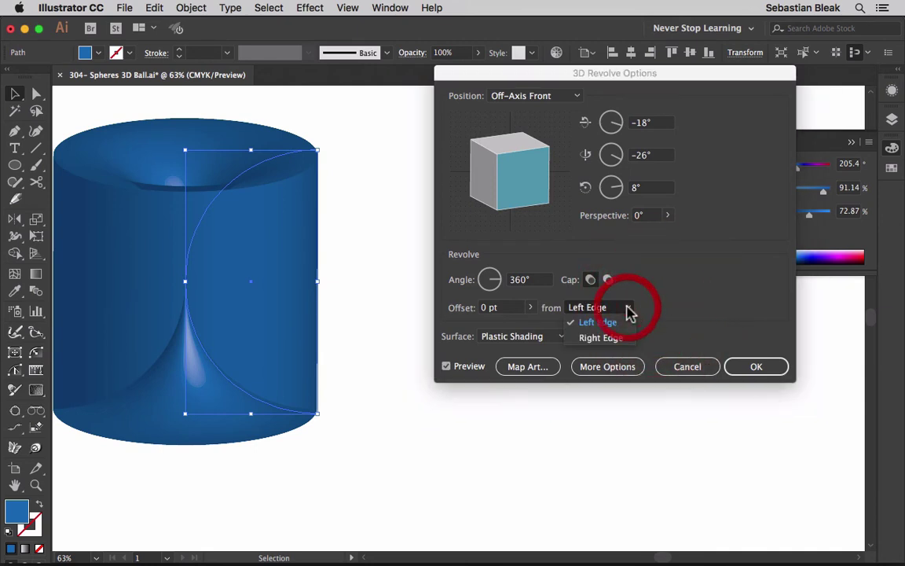
{"action": "left_click", "coordinate": [610, 340]}
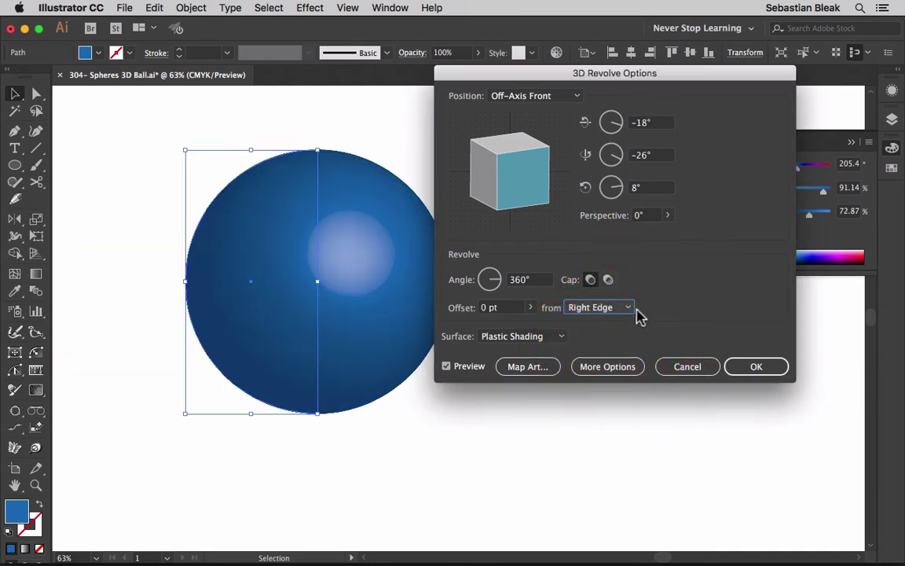
{"action": "left_click", "coordinate": [647, 75]}
{"action": "left_click_drag", "start_coordinate": [646, 75], "coordinate": [692, 76]}
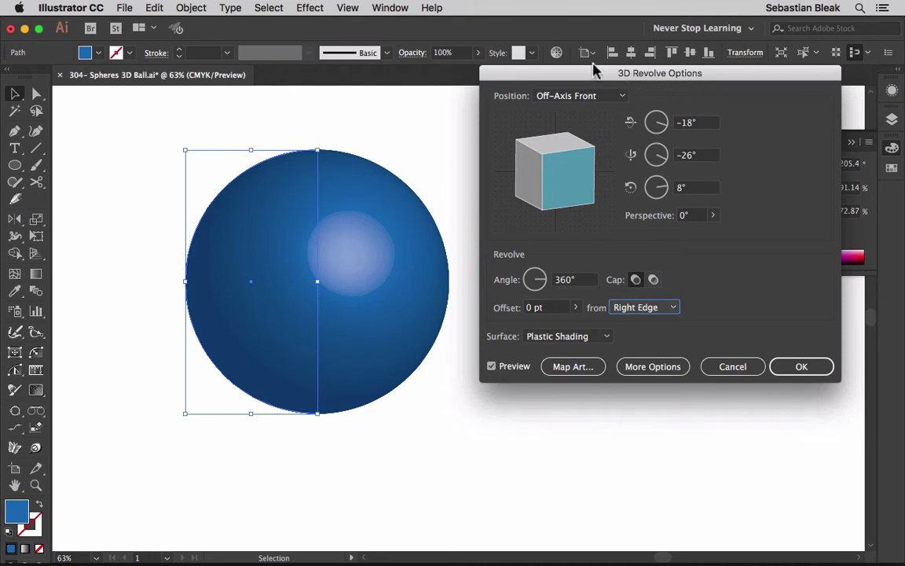
{"action": "left_click_drag", "start_coordinate": [593, 72], "coordinate": [595, 36]}
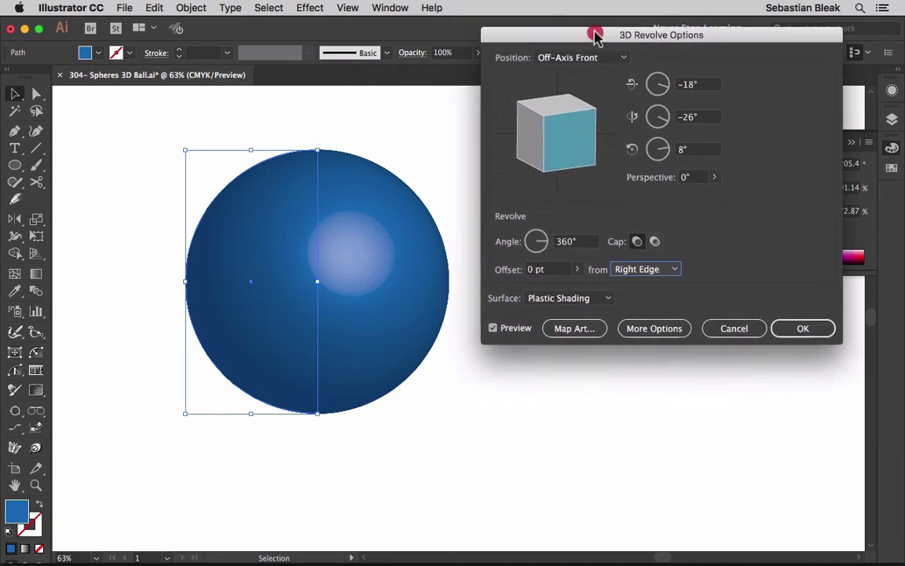
Step: Expand the revolve's lighting options, move the light to the sphere's upper-left edge and send it behind the object
{"action": "left_click", "coordinate": [655, 330]}
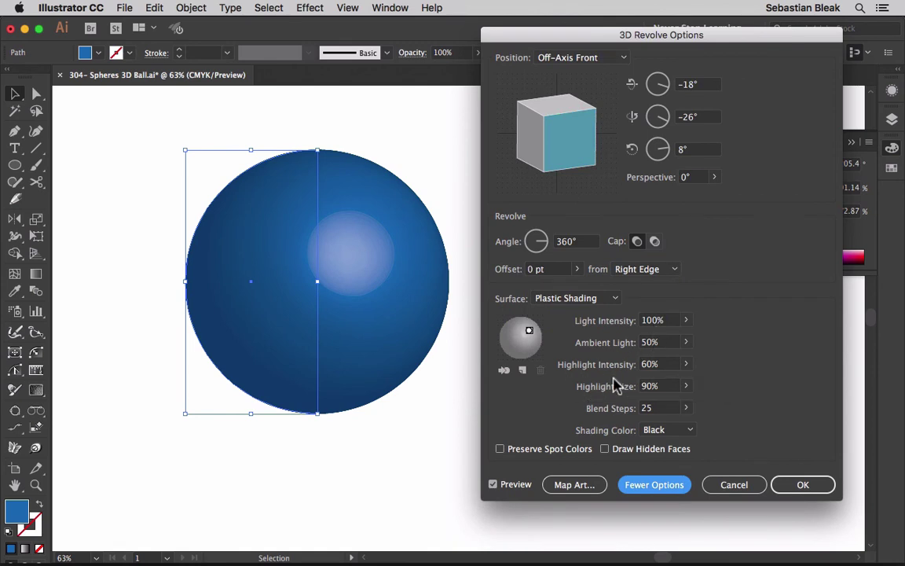
{"action": "left_click", "coordinate": [712, 386]}
{"action": "left_click", "coordinate": [522, 388]}
{"action": "left_click_drag", "start_coordinate": [529, 333], "coordinate": [504, 330]}
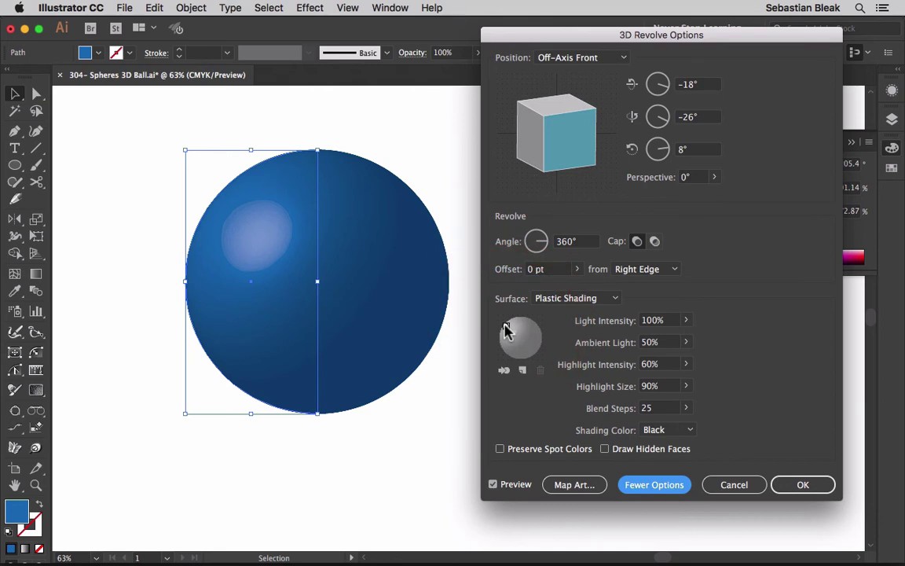
{"action": "left_click", "coordinate": [504, 373]}
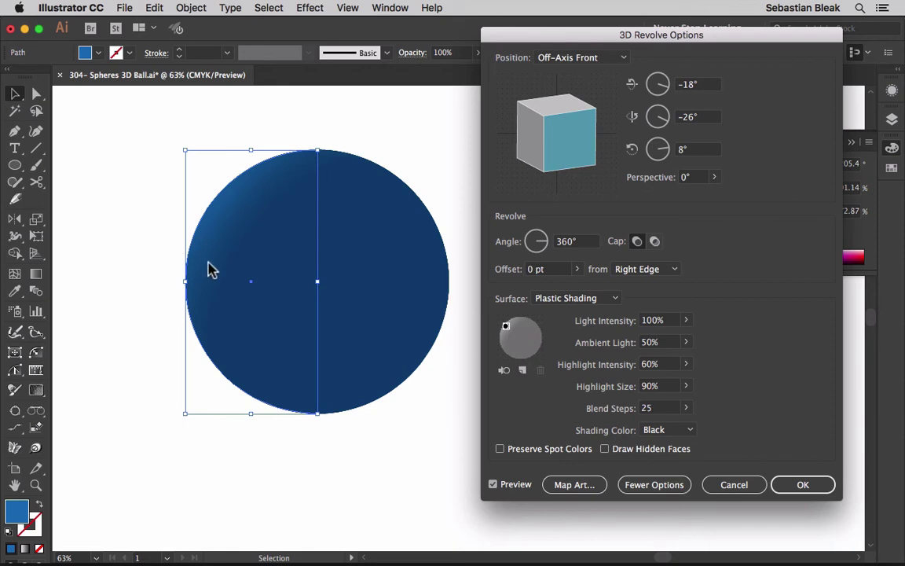
{"action": "left_click_drag", "start_coordinate": [507, 323], "coordinate": [505, 323]}
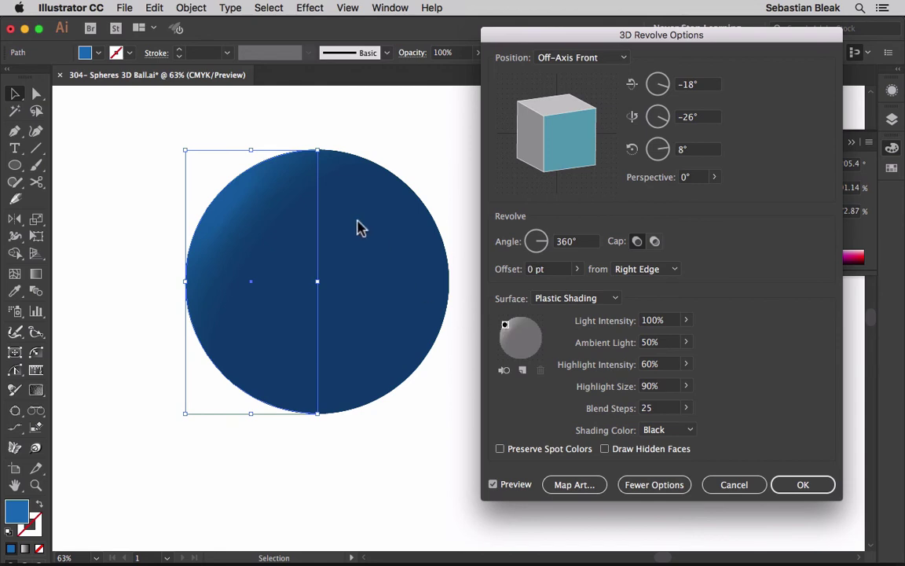
Step: Add a second light, place it slightly left of the sphere's centre, apply the 3D Revolve and deselect the sphere
{"action": "left_click", "coordinate": [522, 371]}
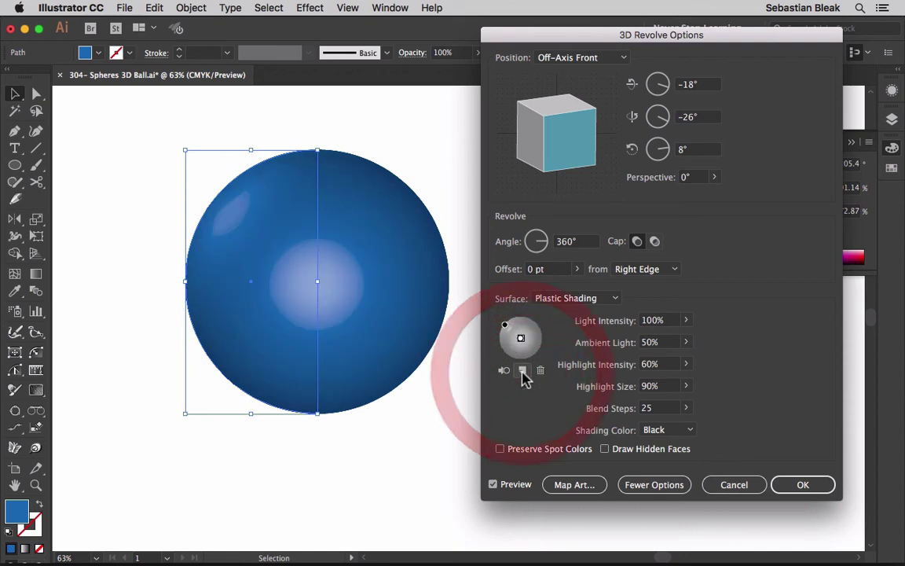
{"action": "mouse_move", "coordinate": [520, 338]}
{"action": "left_mouse_down"}
{"action": "mouse_move", "coordinate": [535, 331]}
{"action": "mouse_move", "coordinate": [532, 353]}
{"action": "mouse_move", "coordinate": [518, 339]}
{"action": "left_mouse_up"}
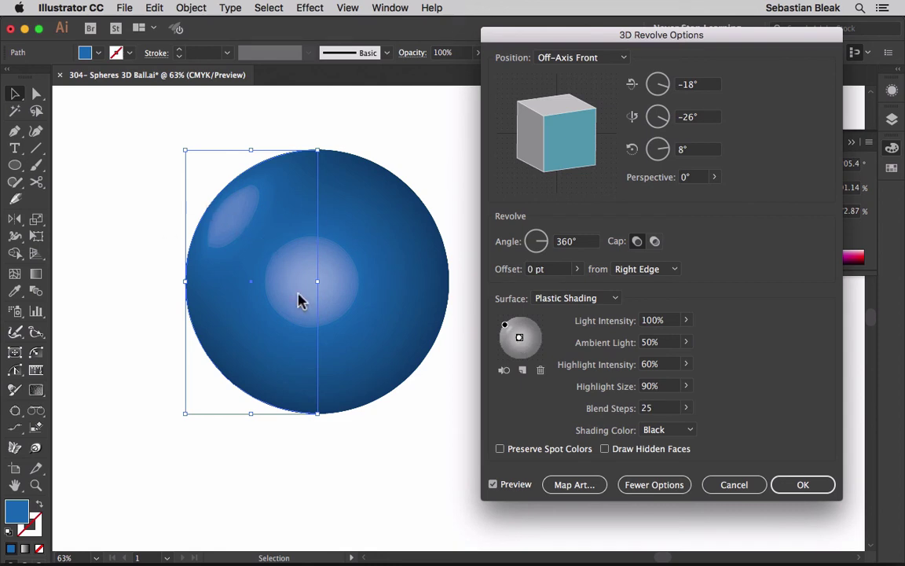
{"action": "left_click", "coordinate": [789, 485]}
{"action": "left_click", "coordinate": [567, 301]}
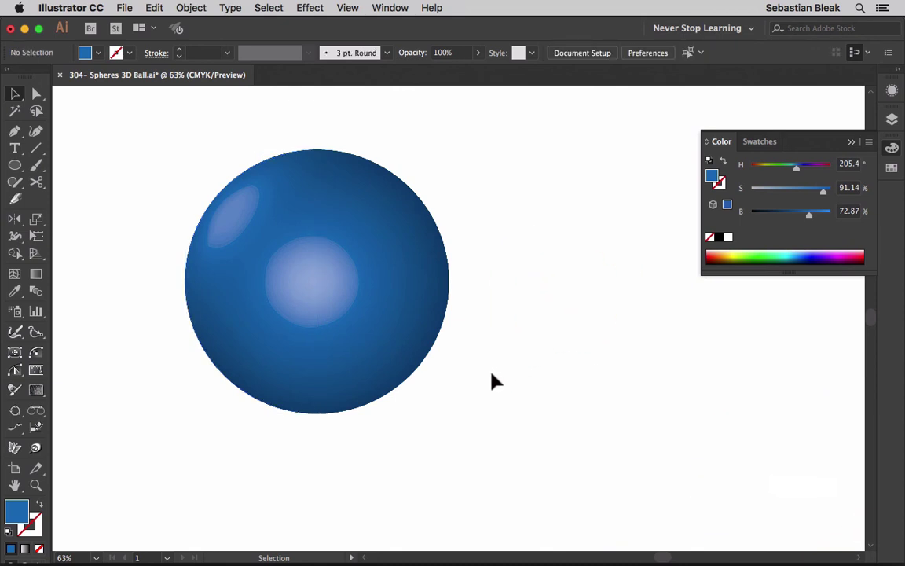
Step: Select the revolved sphere and reopen its 3D Revolve effect for editing from its appearance attributes
{"action": "left_click_drag", "start_coordinate": [491, 408], "coordinate": [169, 182]}
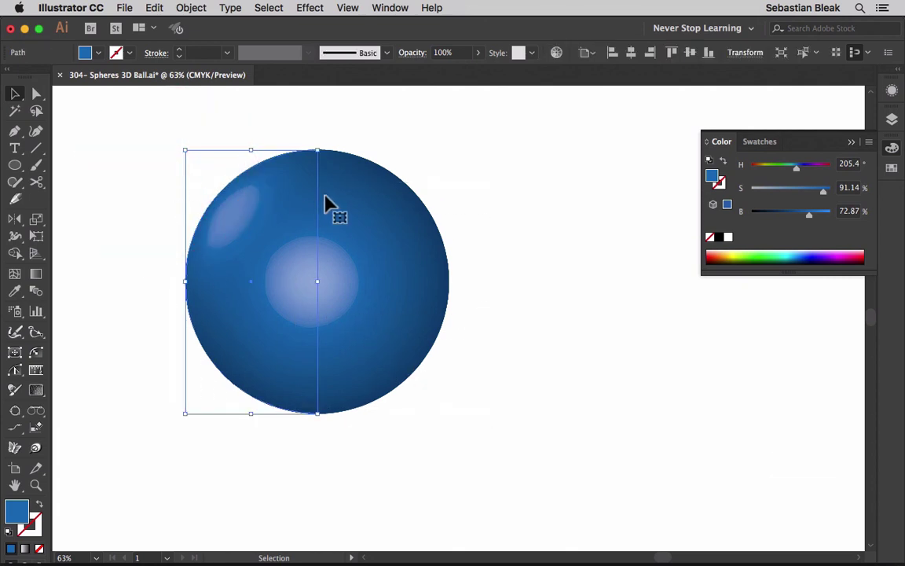
{"action": "left_click", "coordinate": [892, 91]}
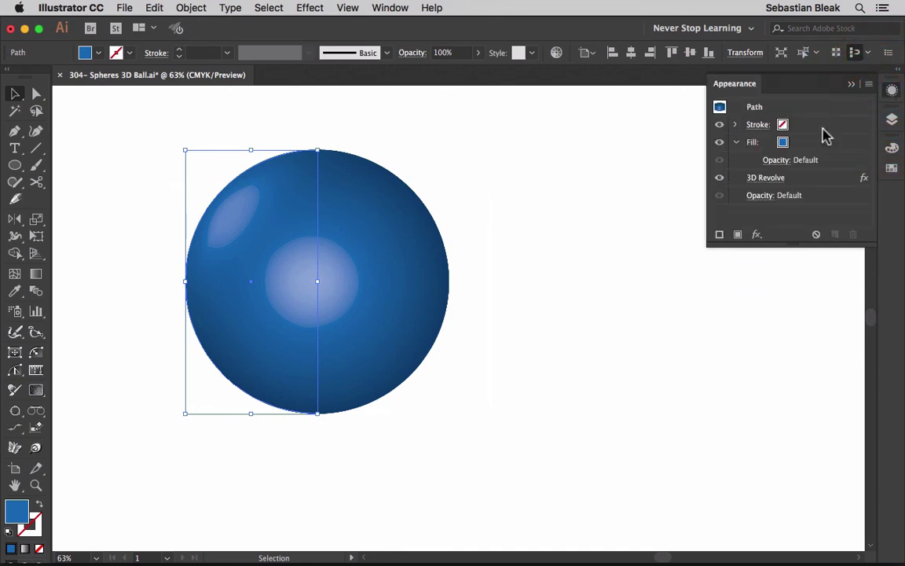
{"action": "left_click", "coordinate": [387, 7]}
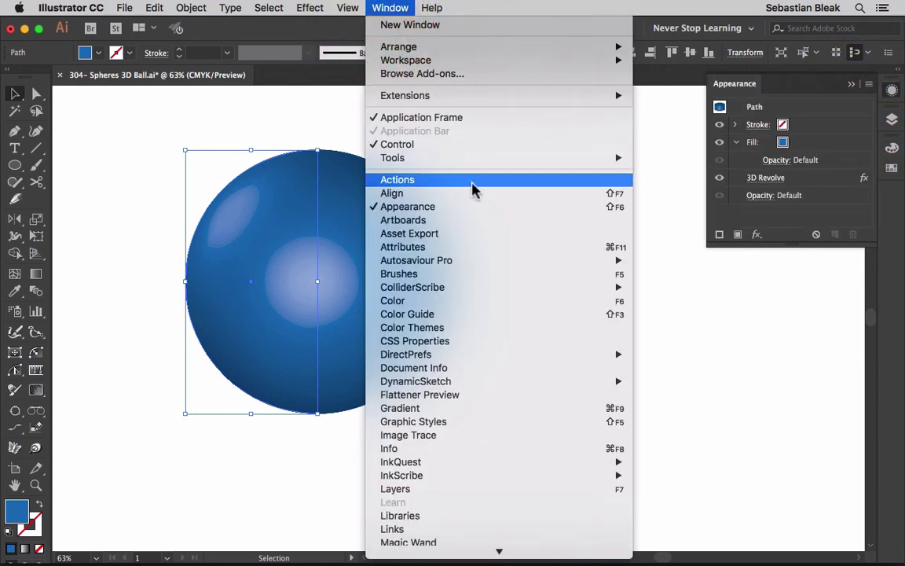
{"action": "left_click", "coordinate": [476, 206]}
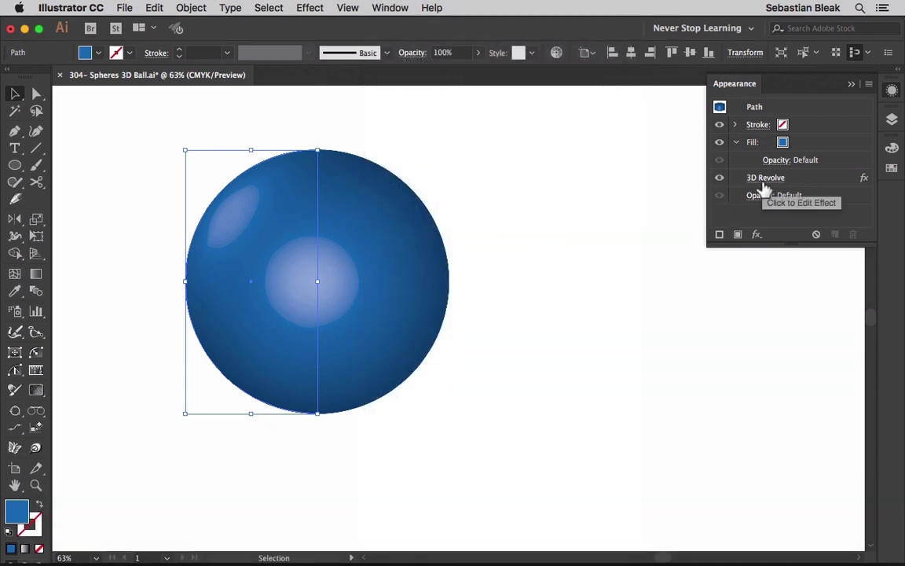
{"action": "left_click", "coordinate": [762, 181]}
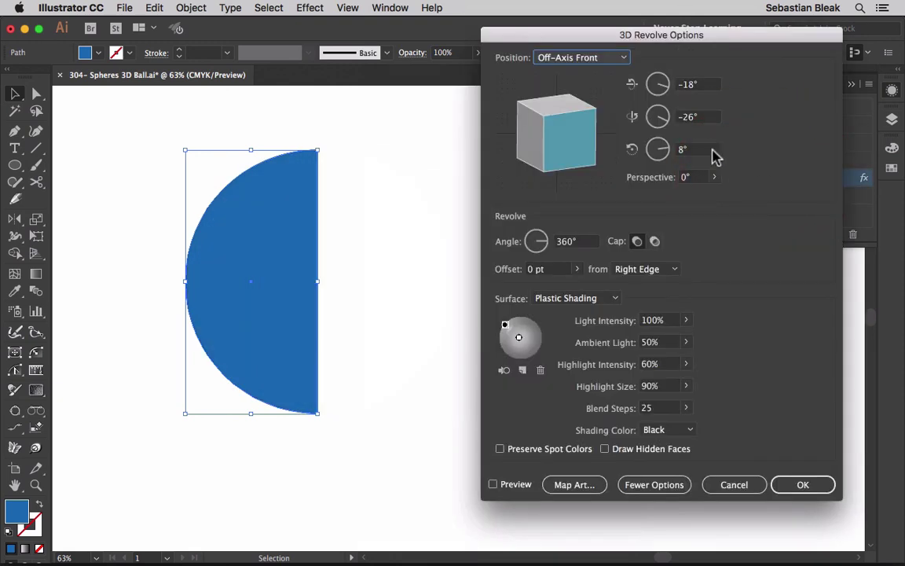
Step: Preview the existing 3D Revolve effect on the sphere, then close its options without applying any change
{"action": "left_click_drag", "start_coordinate": [593, 34], "coordinate": [560, 57]}
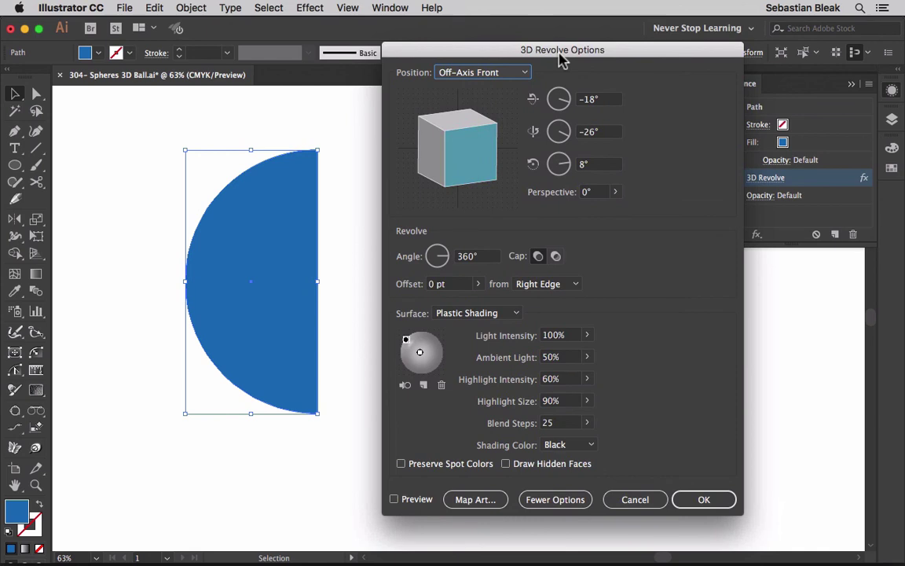
{"action": "left_click", "coordinate": [396, 499]}
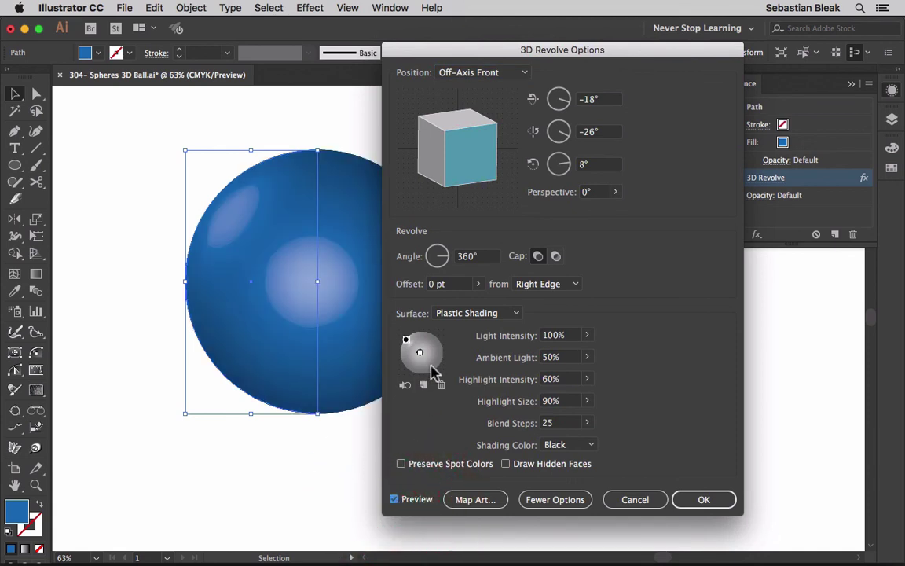
{"action": "left_click", "coordinate": [626, 498]}
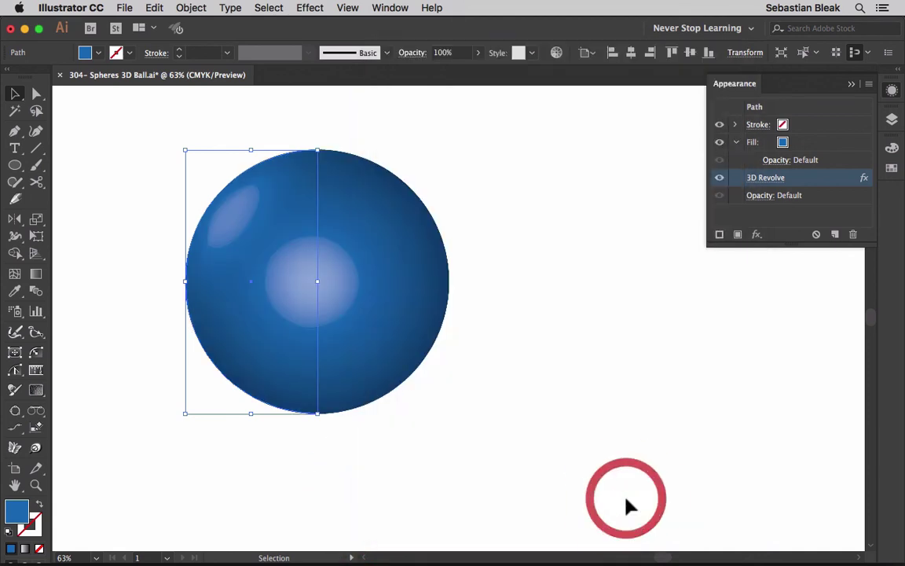
Step: Try to add another 3D Revolve effect to the selected sphere, and cancel before applying the new instance
{"action": "left_click", "coordinate": [311, 8]}
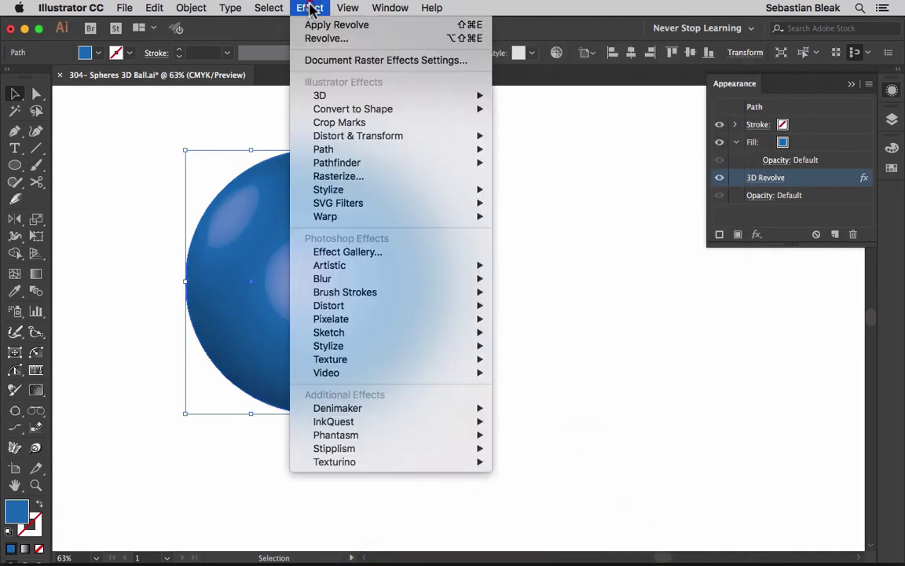
{"action": "mouse_move", "coordinate": [424, 95]}
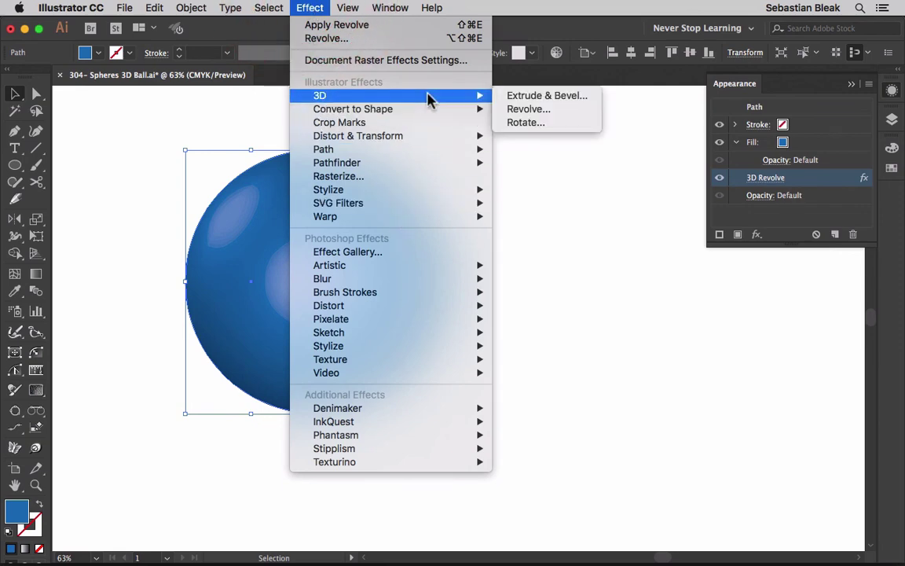
{"action": "left_click", "coordinate": [541, 115]}
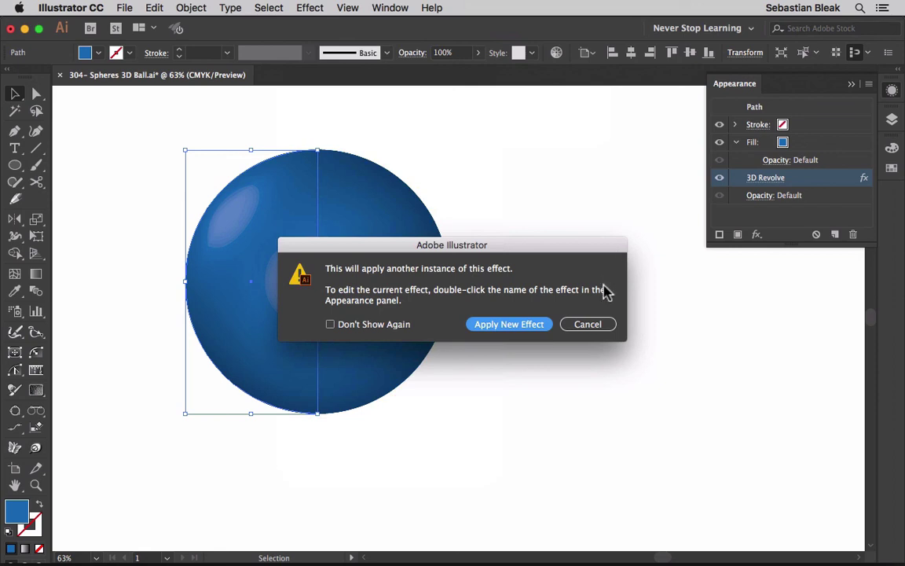
{"action": "left_click", "coordinate": [602, 324]}
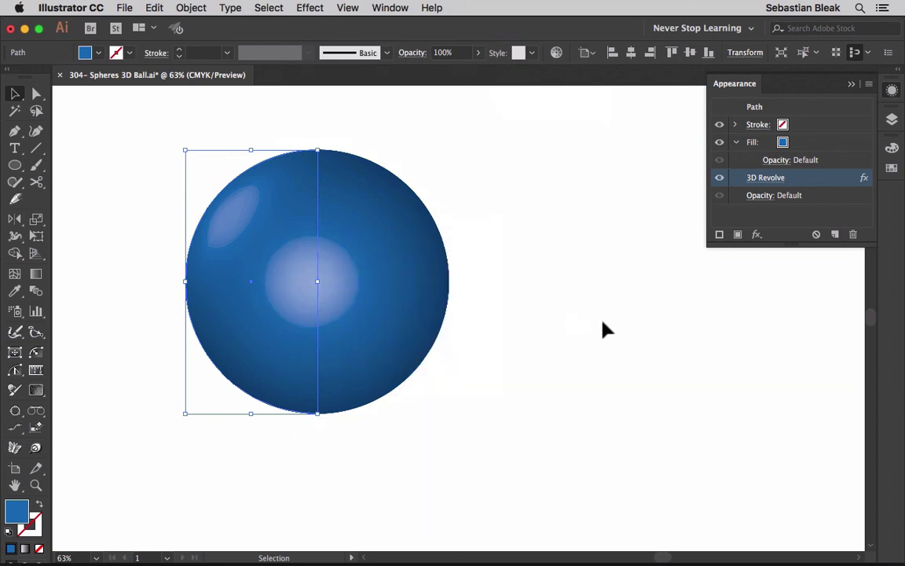